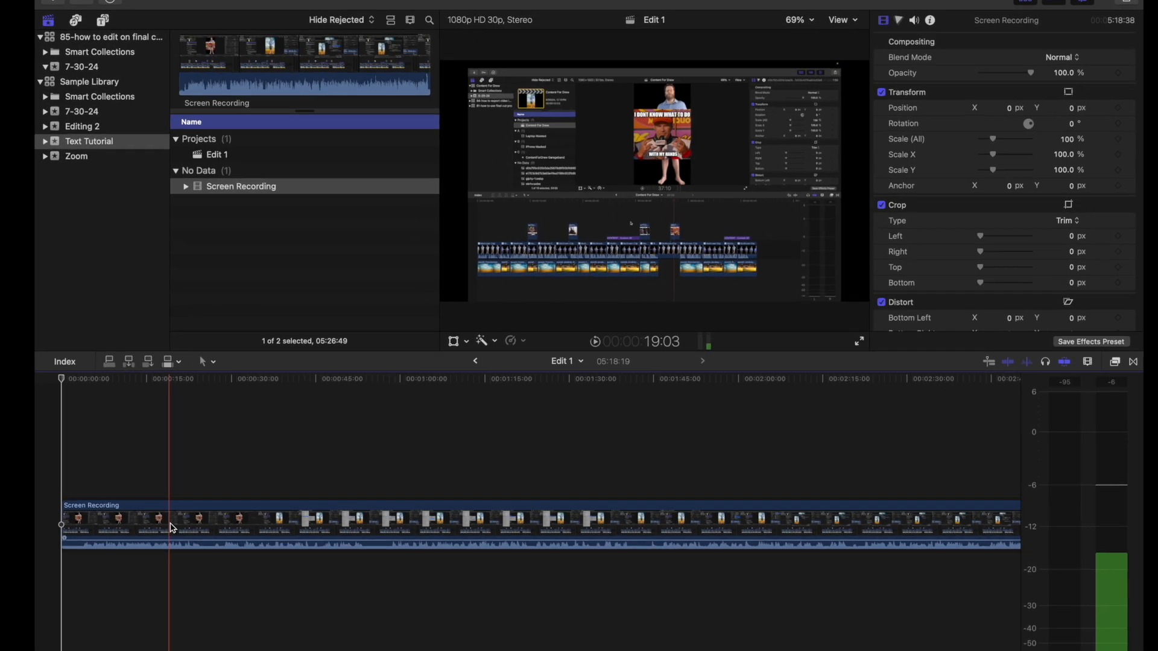
Step: Place the playhead at about 18:19 on the Screen Recording clip in the timeline
left_click(201, 506)
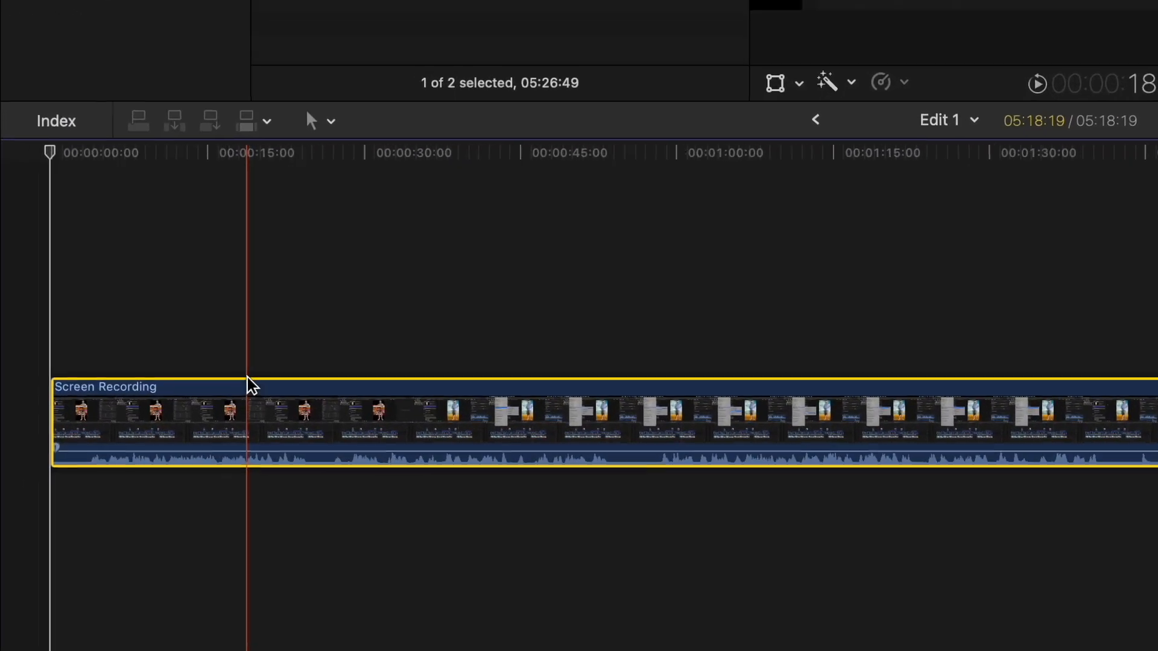
left_click(250, 366)
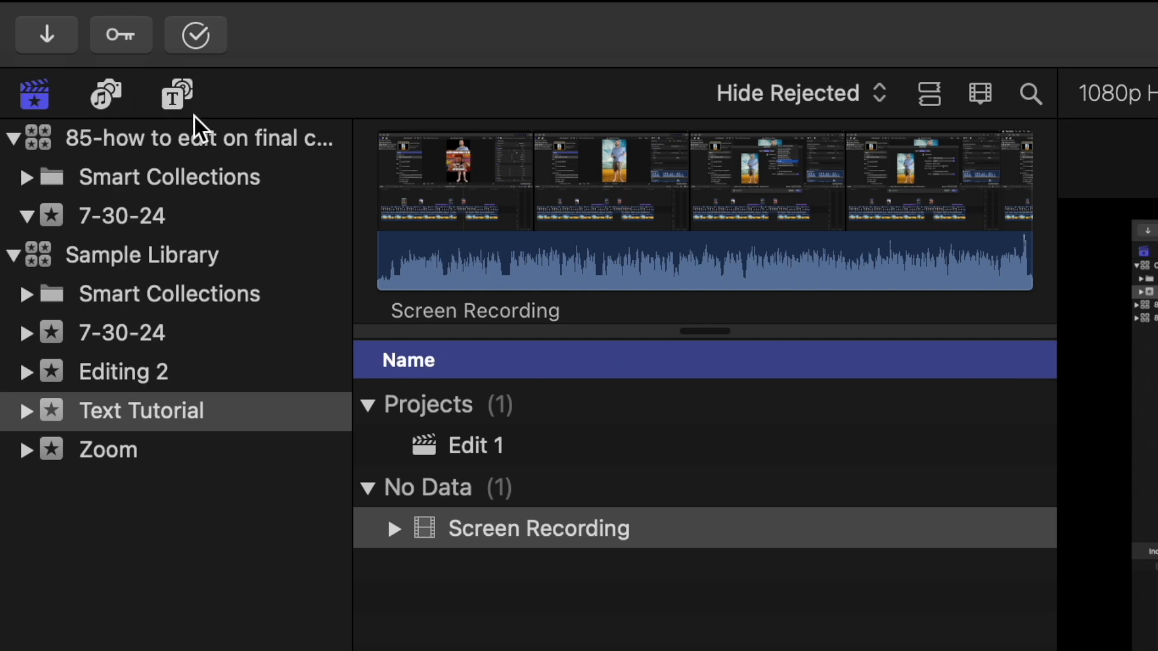
Step: Open the titles and generators browser and compare what the Titles and Generators categories offer
left_click(189, 98)
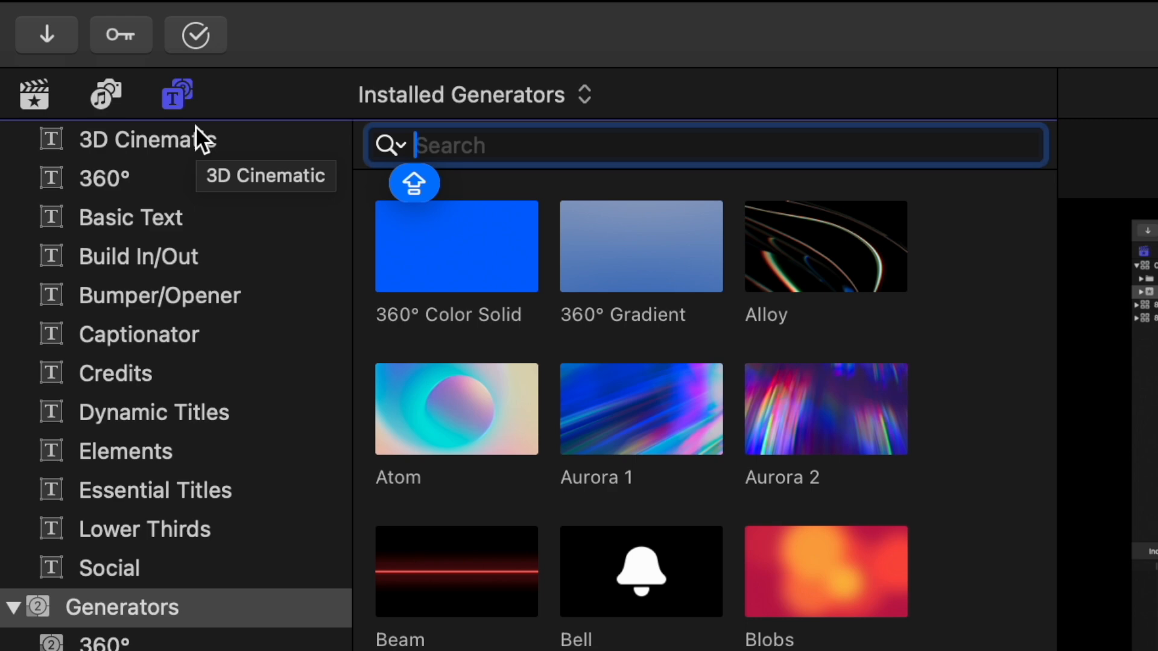
scroll(129, 563, "up", 3)
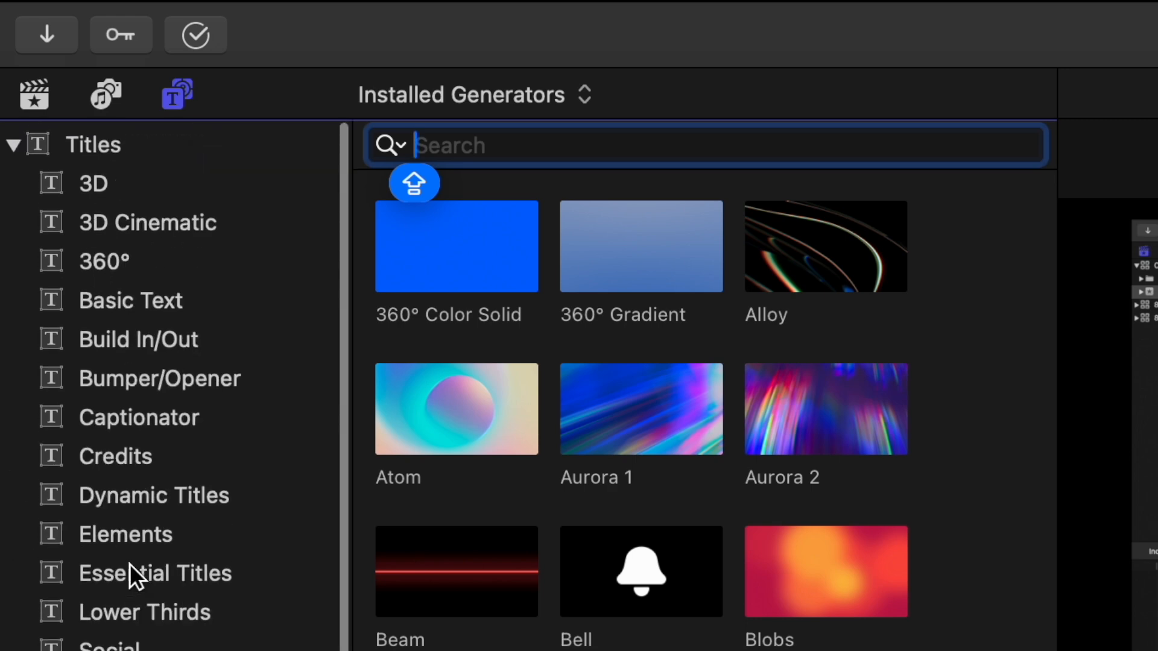
left_click(12, 136)
left_click(31, 175)
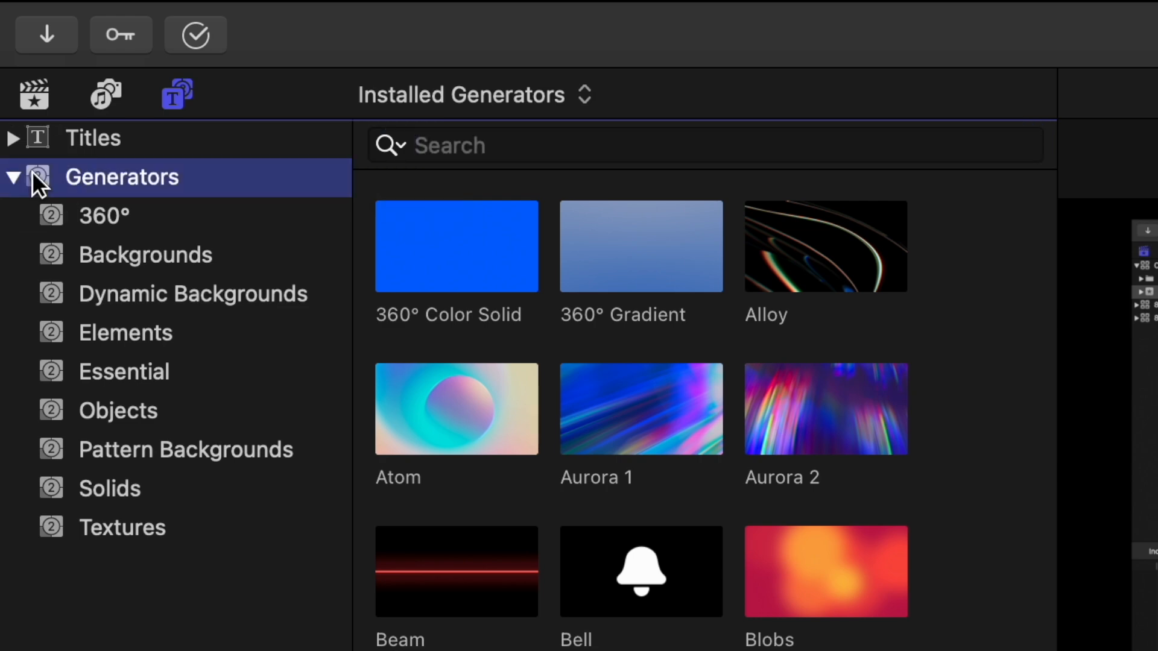
left_click(14, 177)
left_click(72, 139)
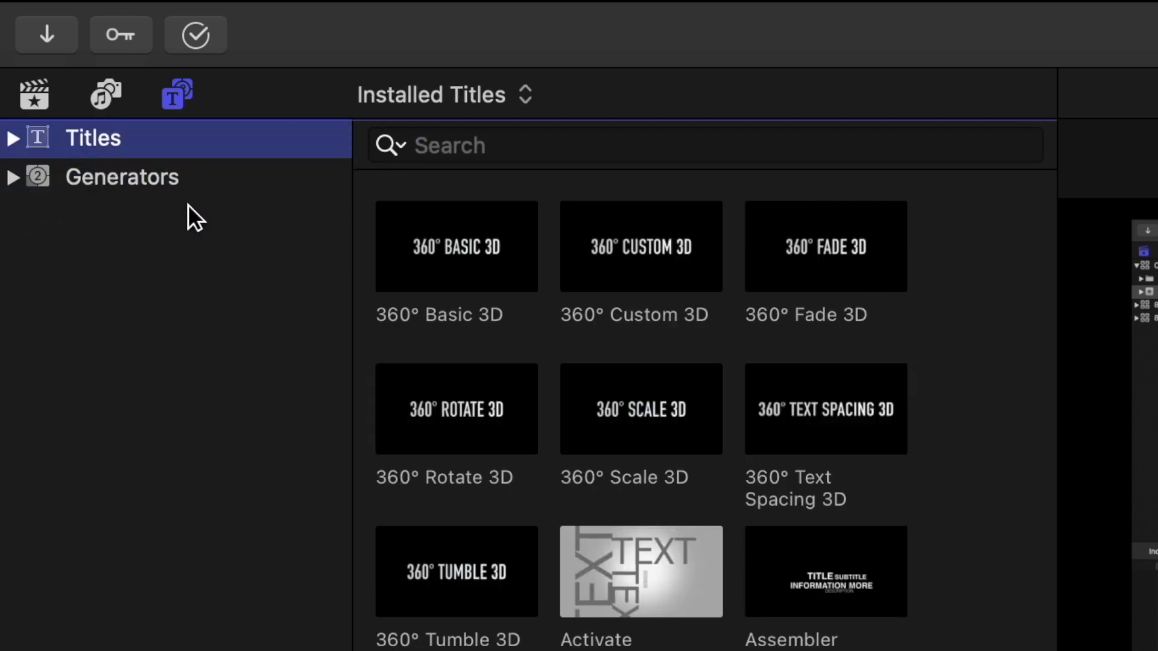
left_click(191, 183)
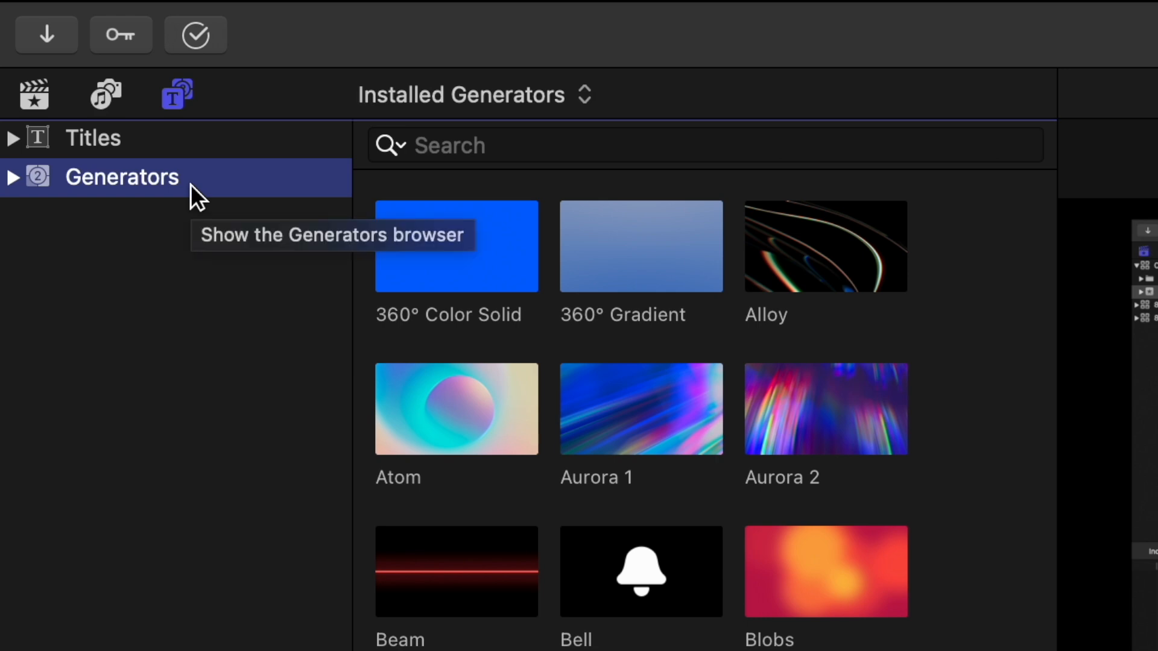
left_click(88, 140)
left_click(14, 138)
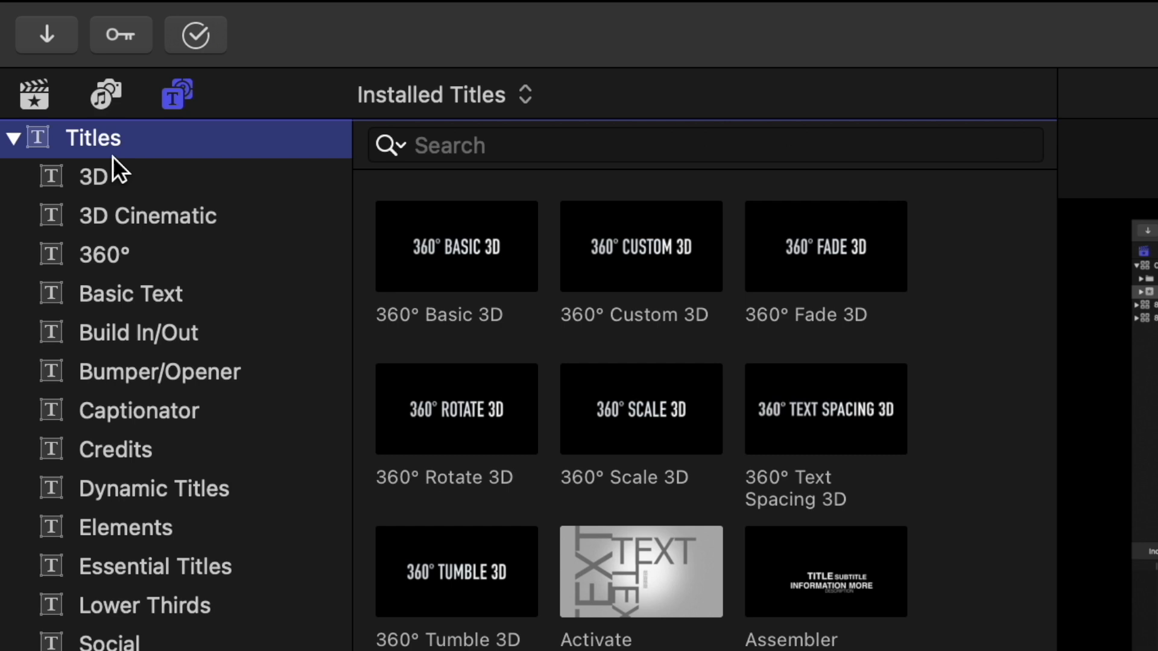
Step: Add the Text title from the Basic Text category above the Screen Recording clip at the playhead and play it back
left_click(143, 290)
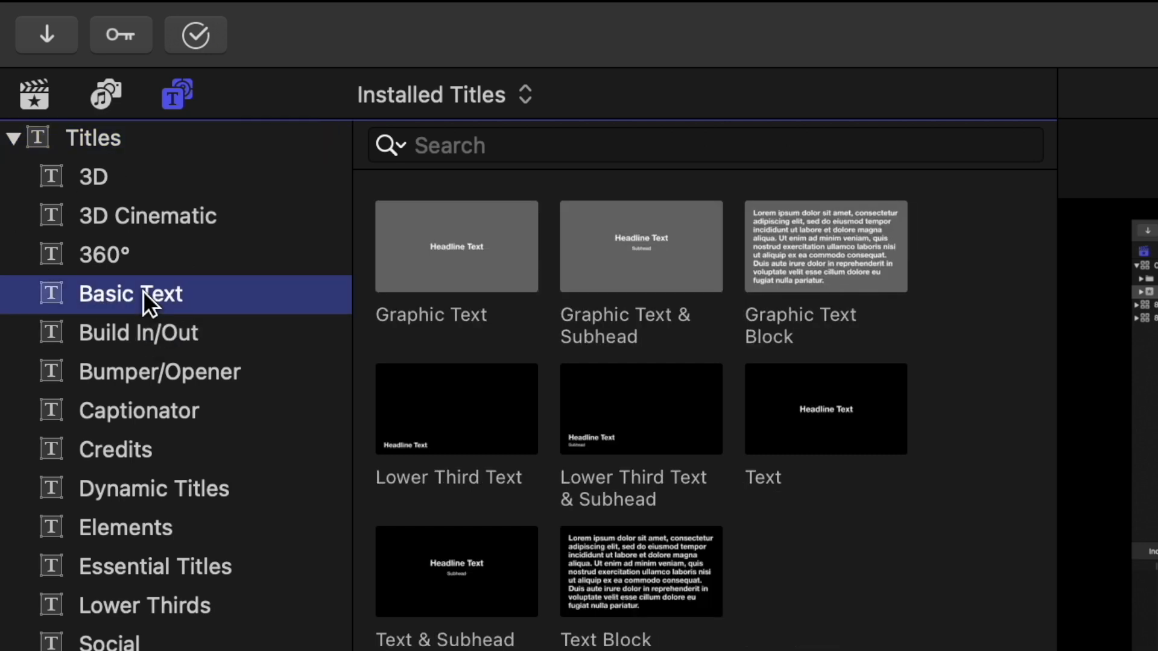
left_click(815, 410)
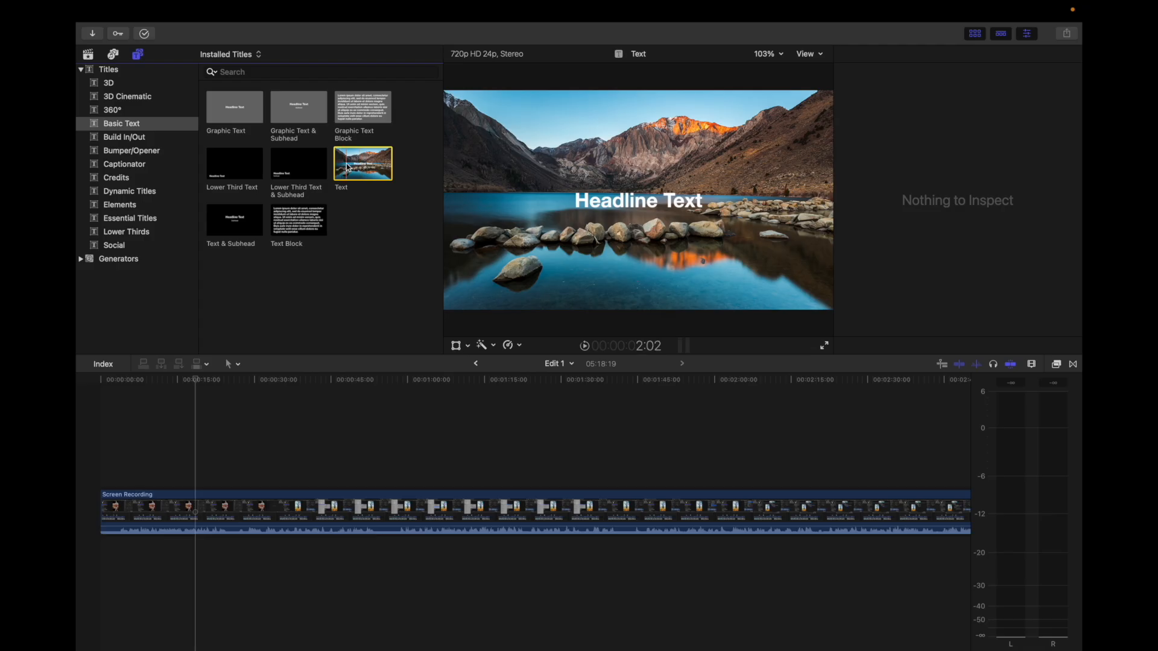
left_click_drag(348, 168, 202, 474)
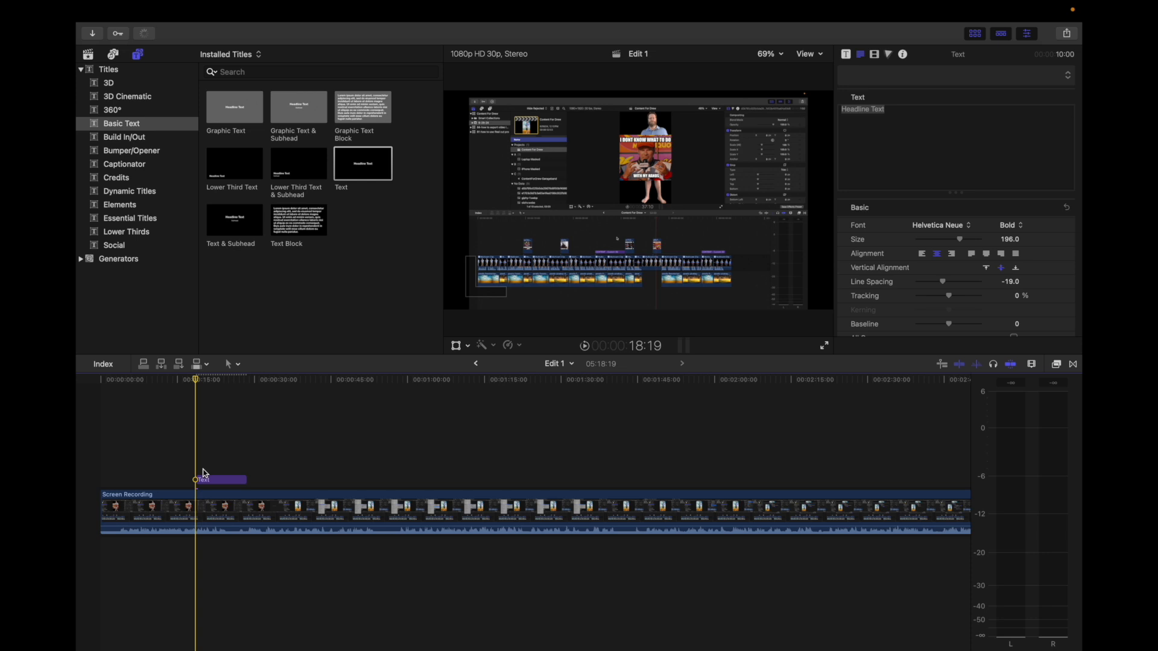
key("space")
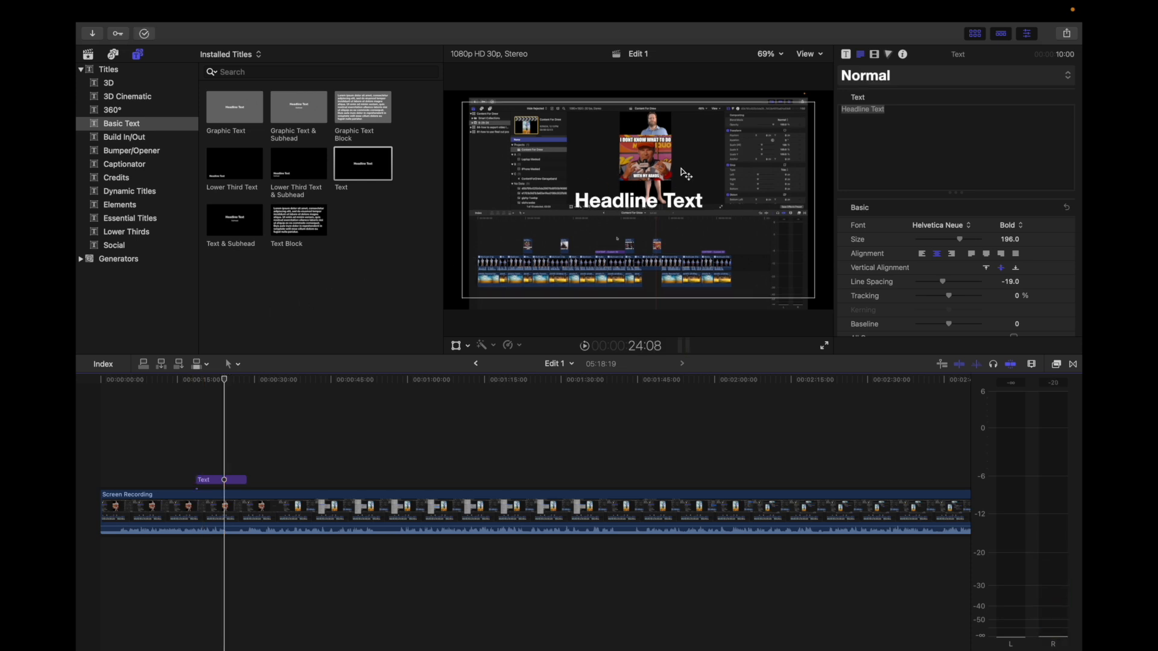
Step: Replace the placeholder wording of the Text title with "Welcome to my new video"
left_click(226, 480)
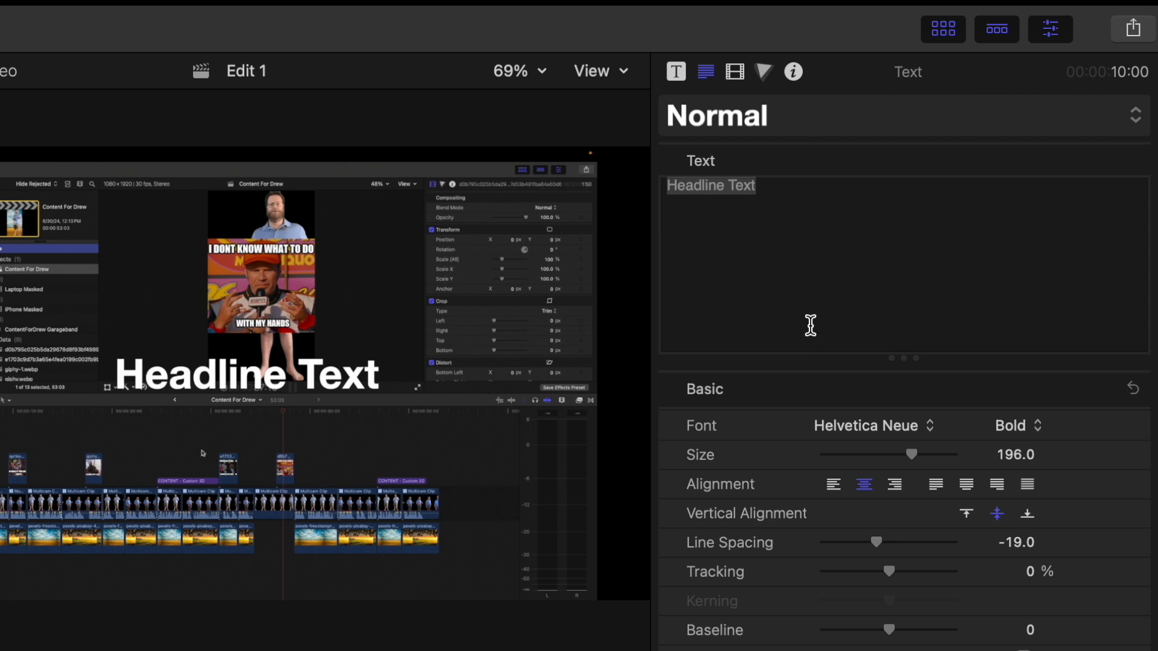
left_click(746, 190)
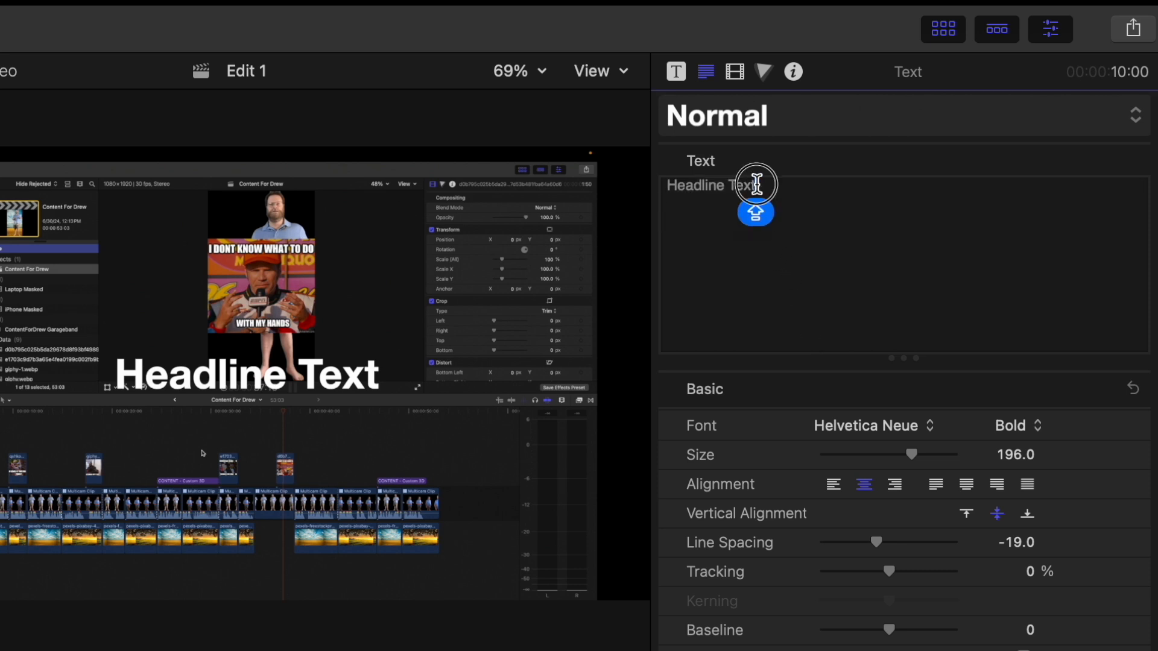
left_click(667, 184, "shift")
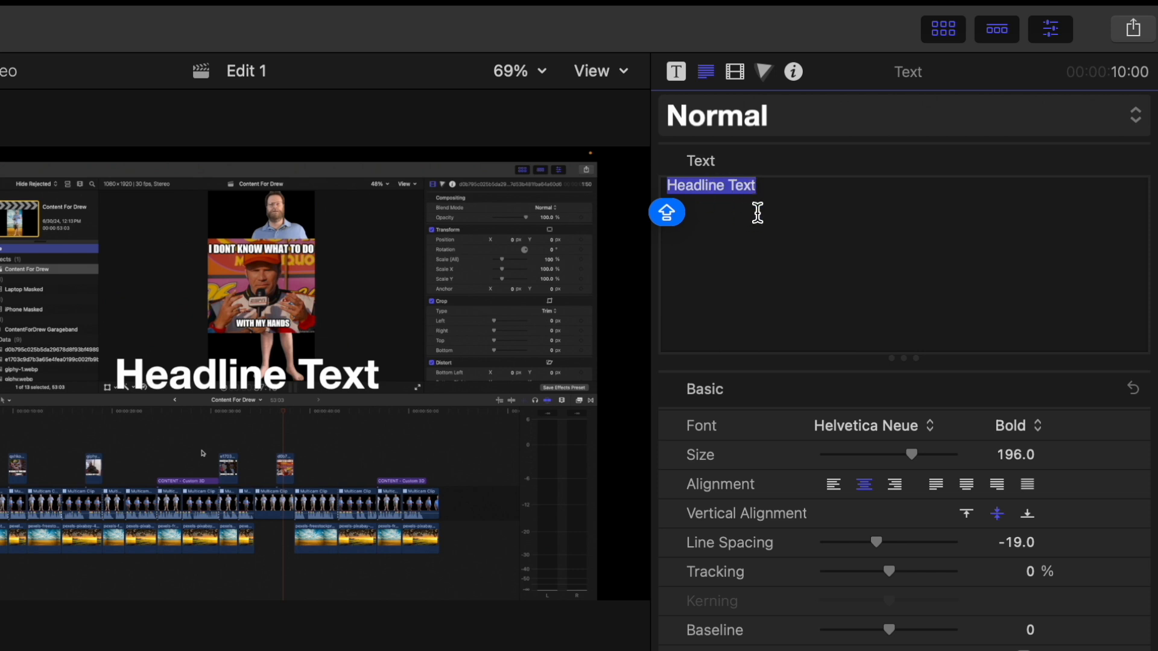
key("BackSpace")
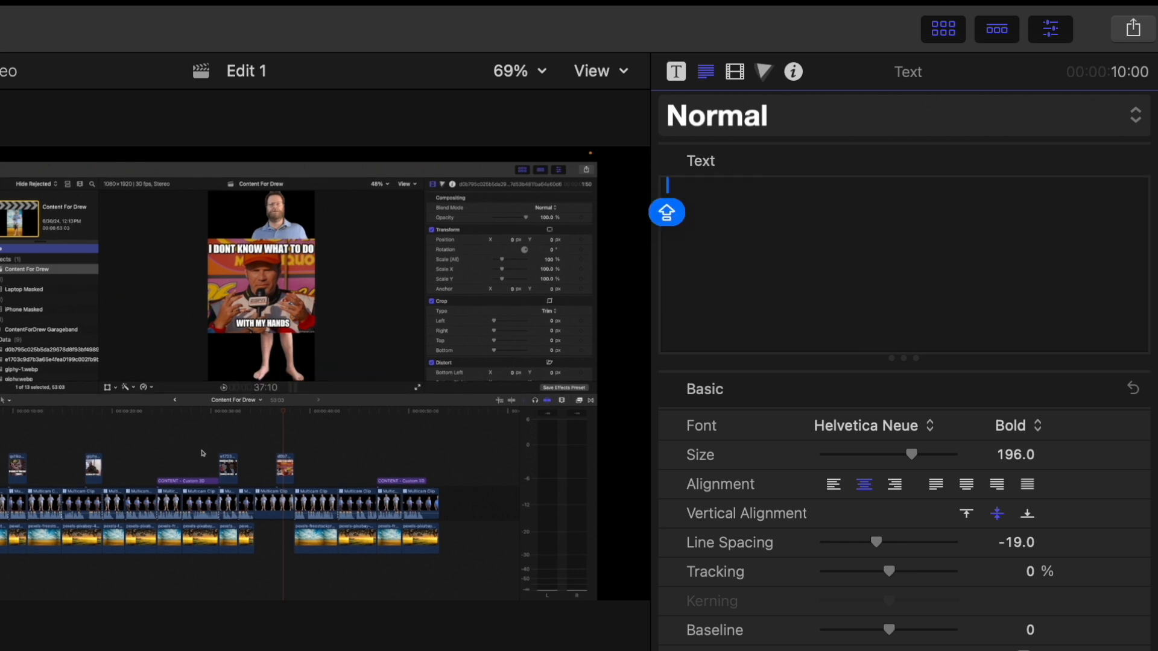
type("WELC")
key("BackSpace")
key("BackSpace")
key("BackSpace")
key("BackSpace")
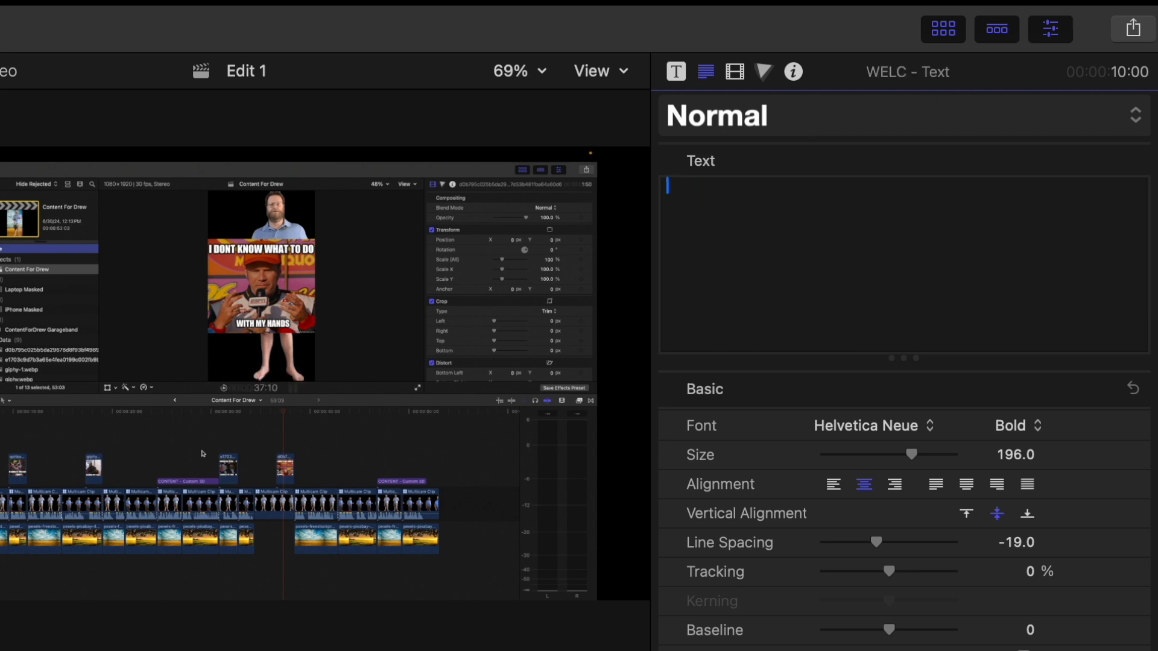
type("Welc")
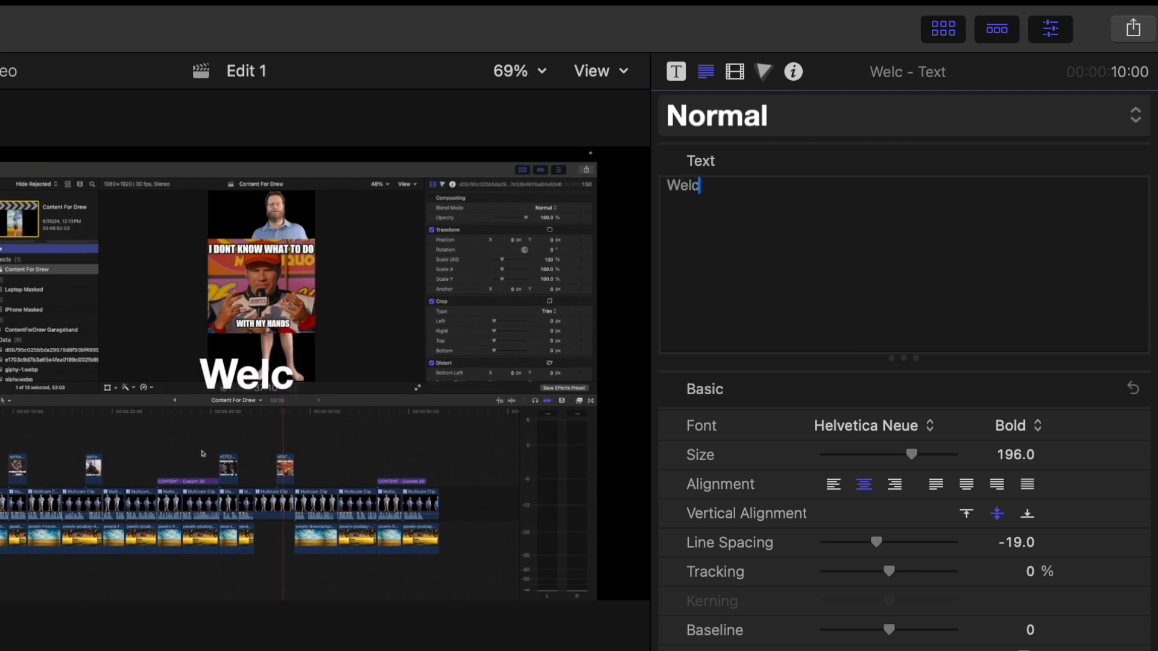
type("moe t")
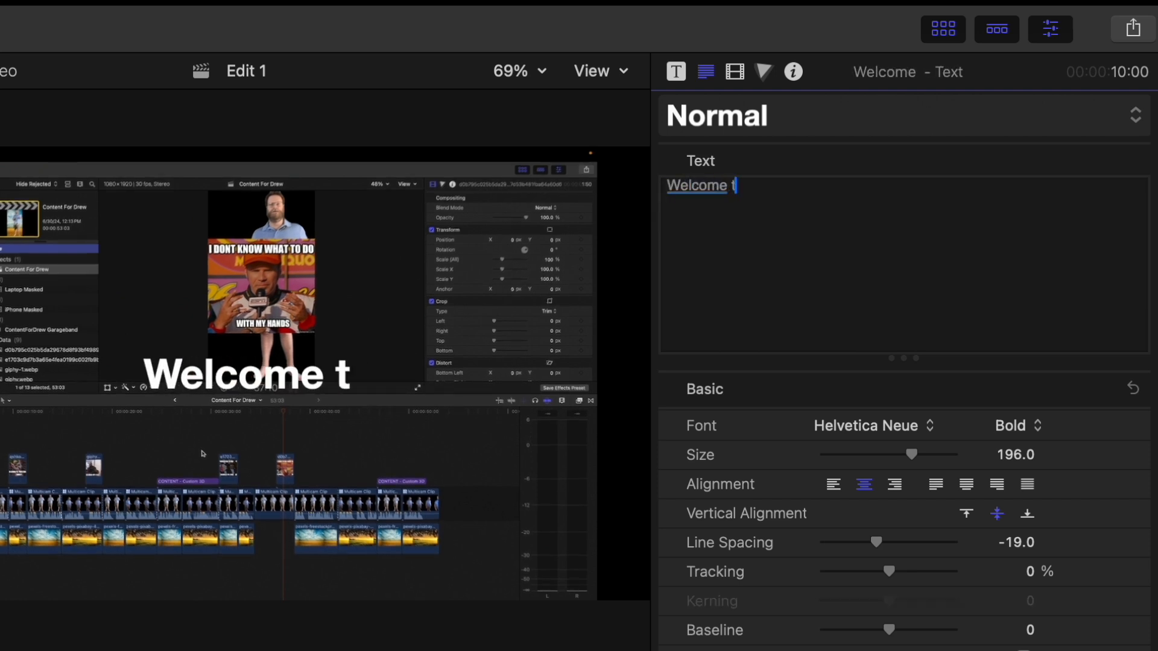
type("o my ne")
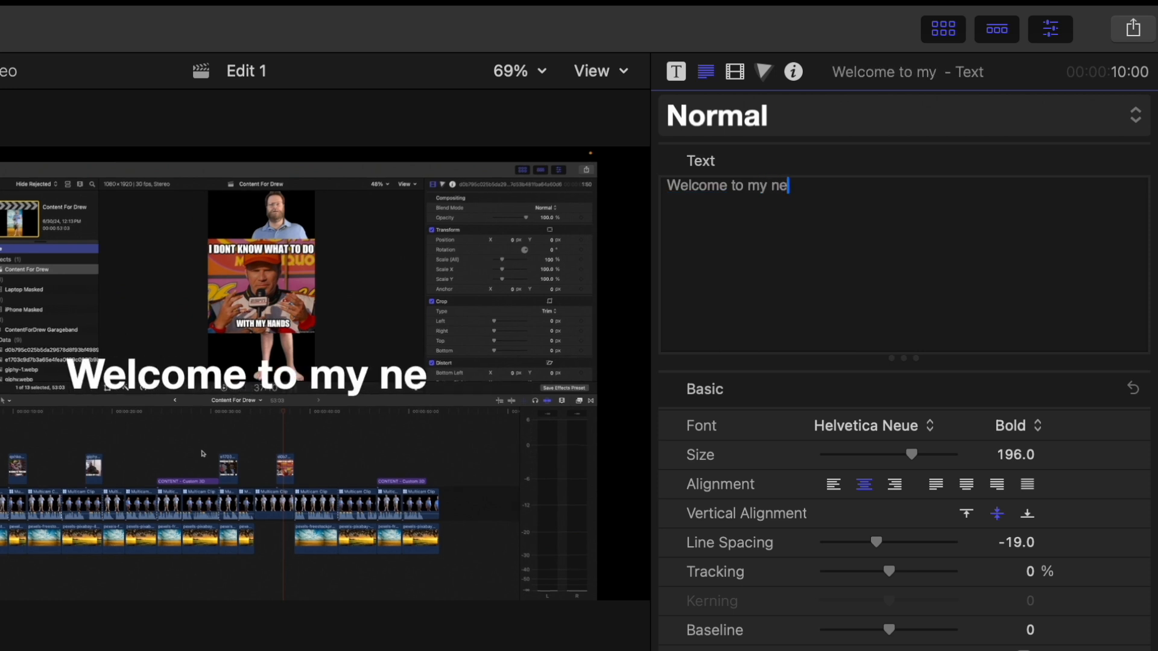
type("w v")
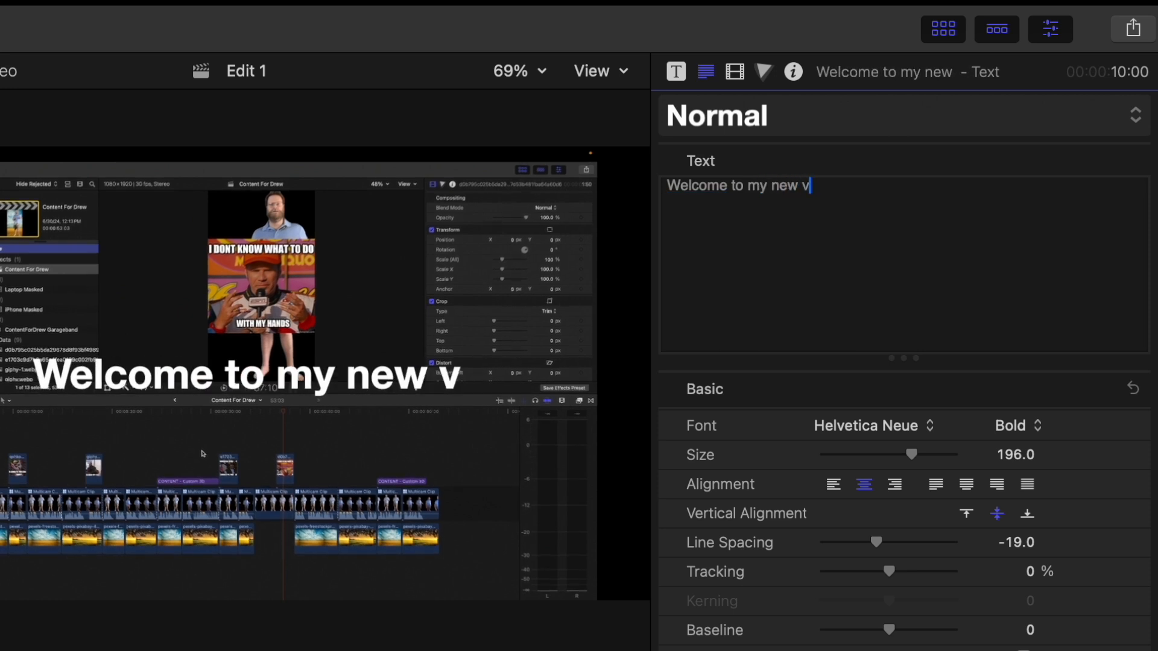
type("ideo")
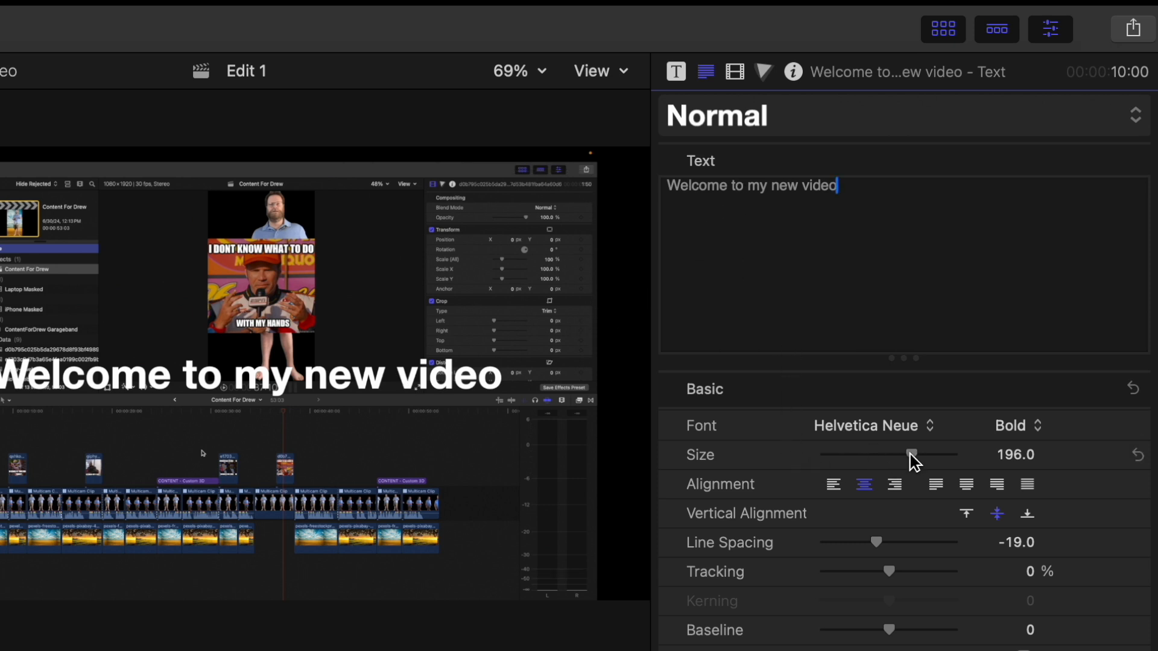
Step: Split the title into two lines before "my new video" and enlarge the text to size 288
left_click_drag(910, 455, 944, 466)
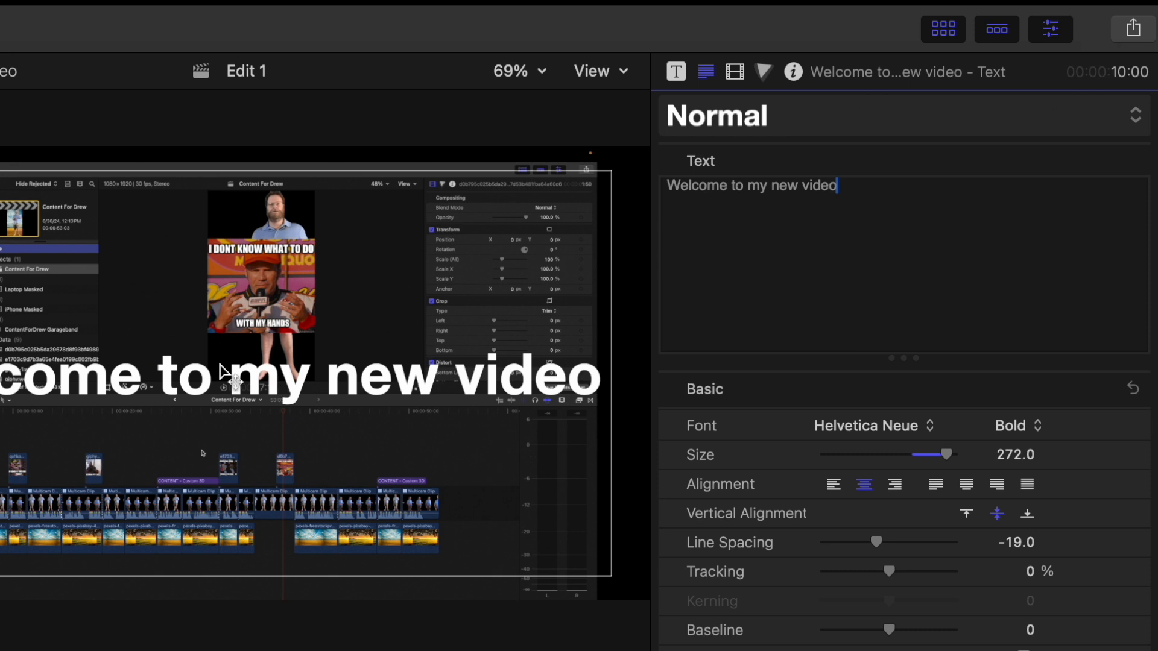
left_click(753, 185)
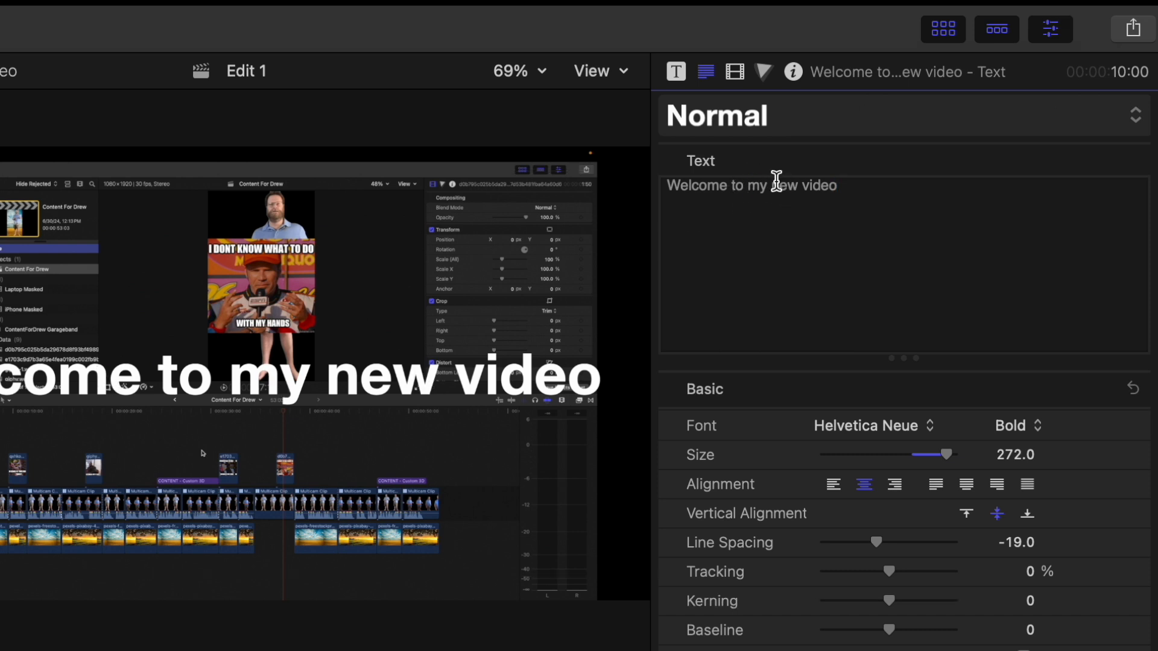
key("Return")
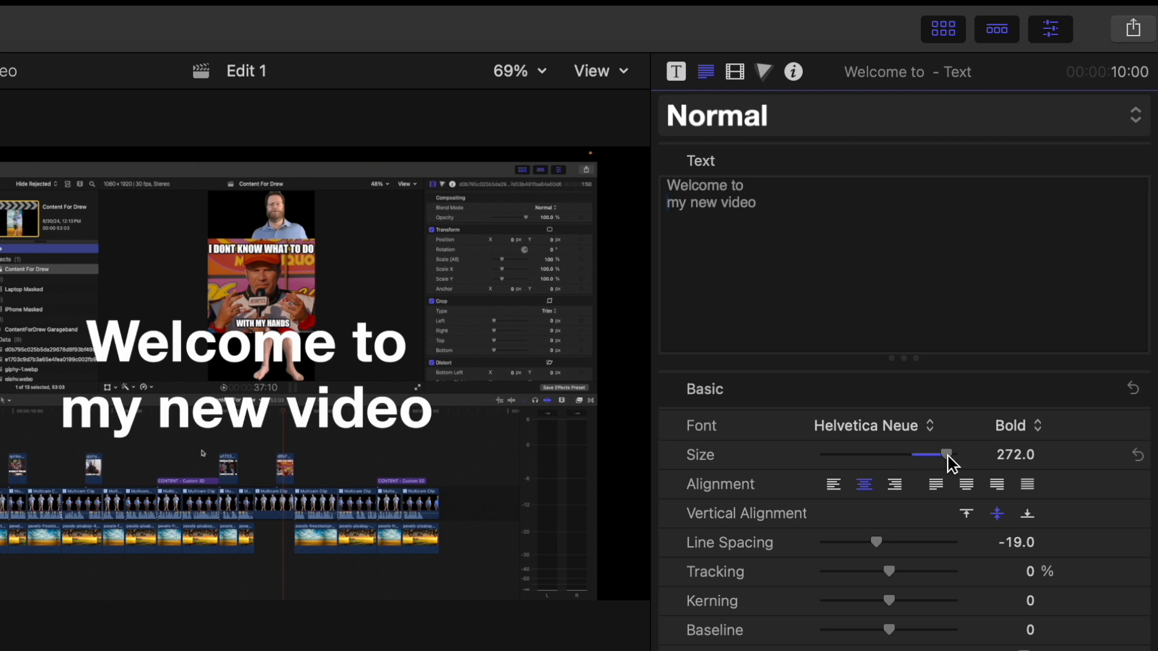
left_click_drag(946, 455, 954, 455)
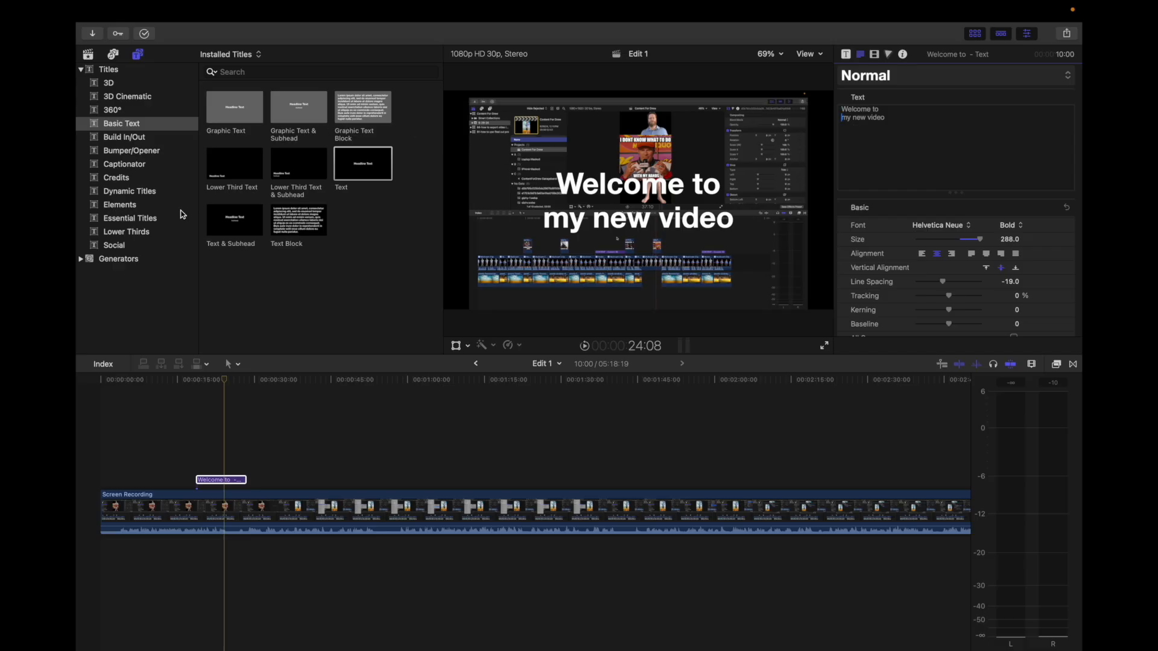
Step: Preview several installed generators and place Glimmer between the title and the Screen Recording clip, starting where the title starts
left_click(118, 260)
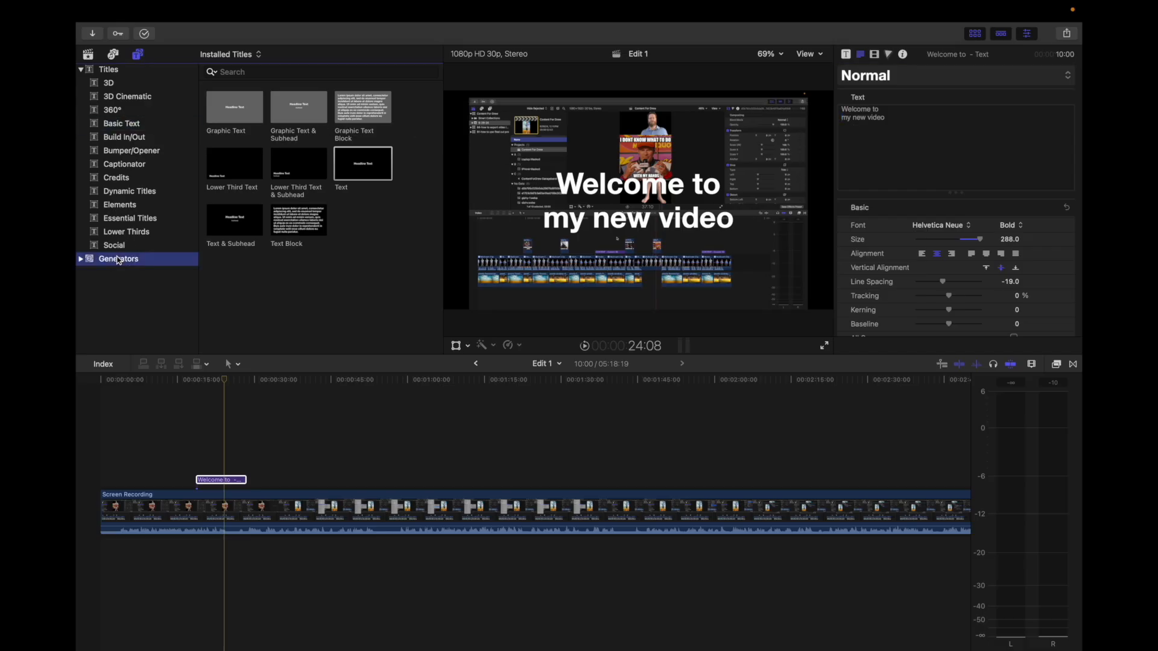
left_click(80, 259)
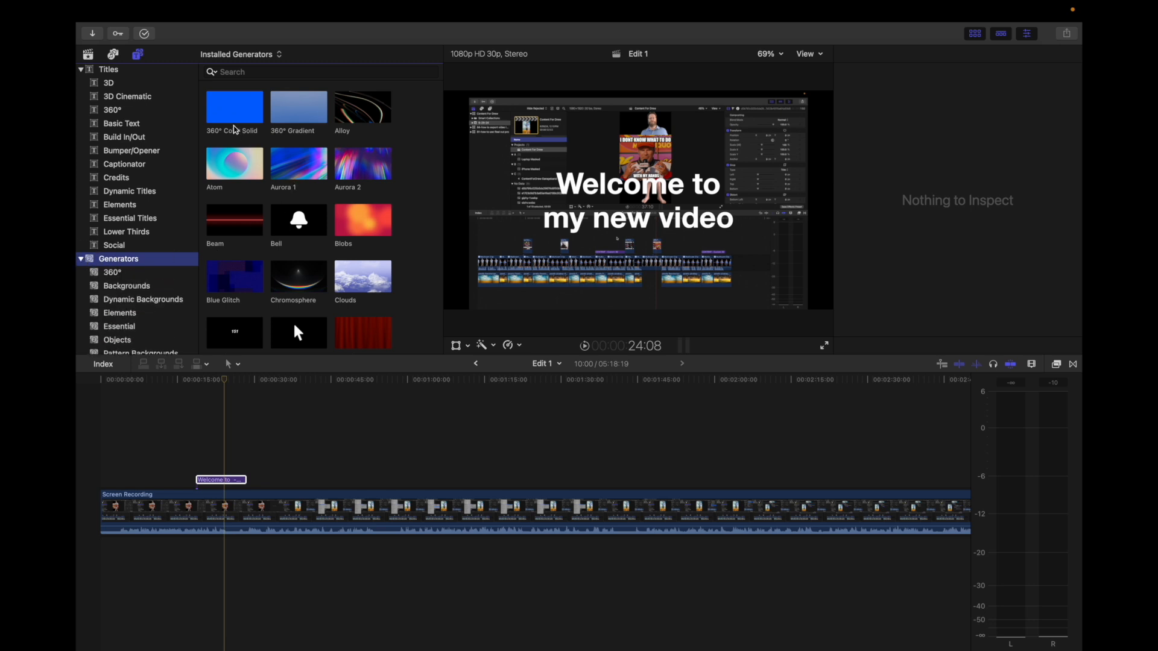
left_click(356, 166)
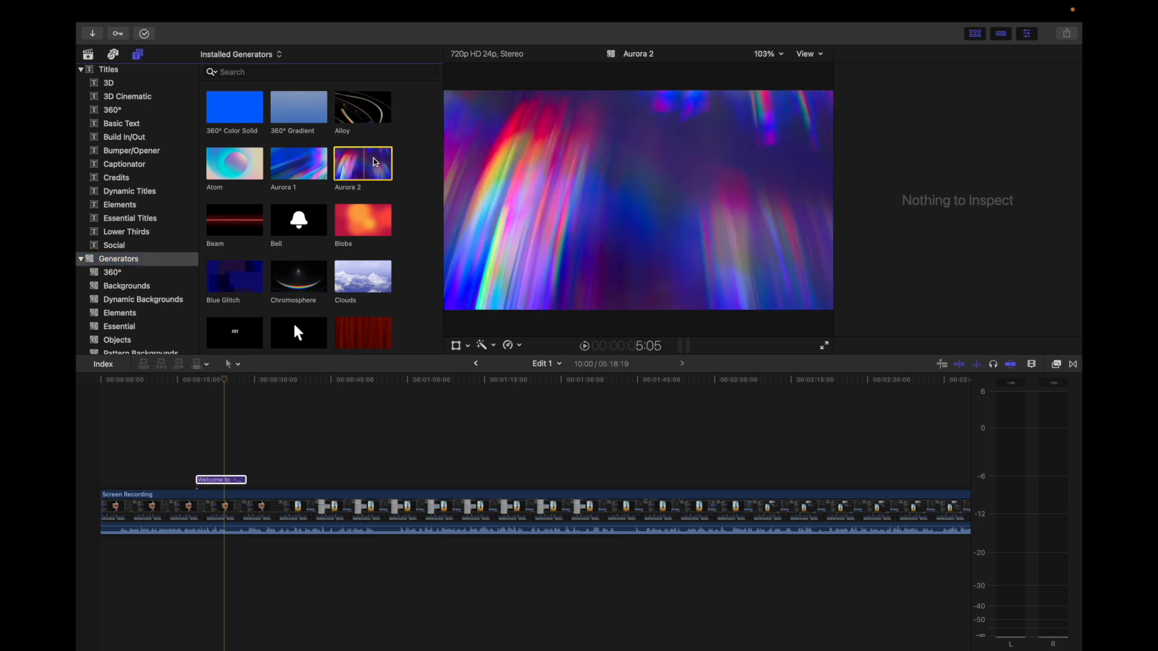
left_click(282, 229)
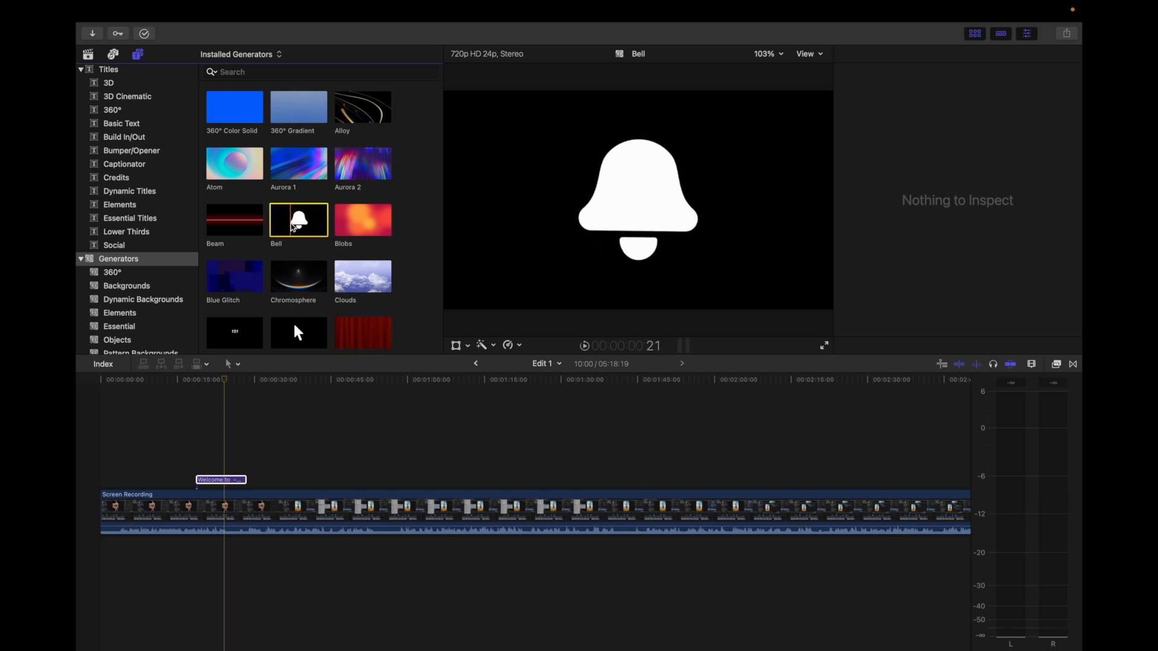
left_click(362, 224)
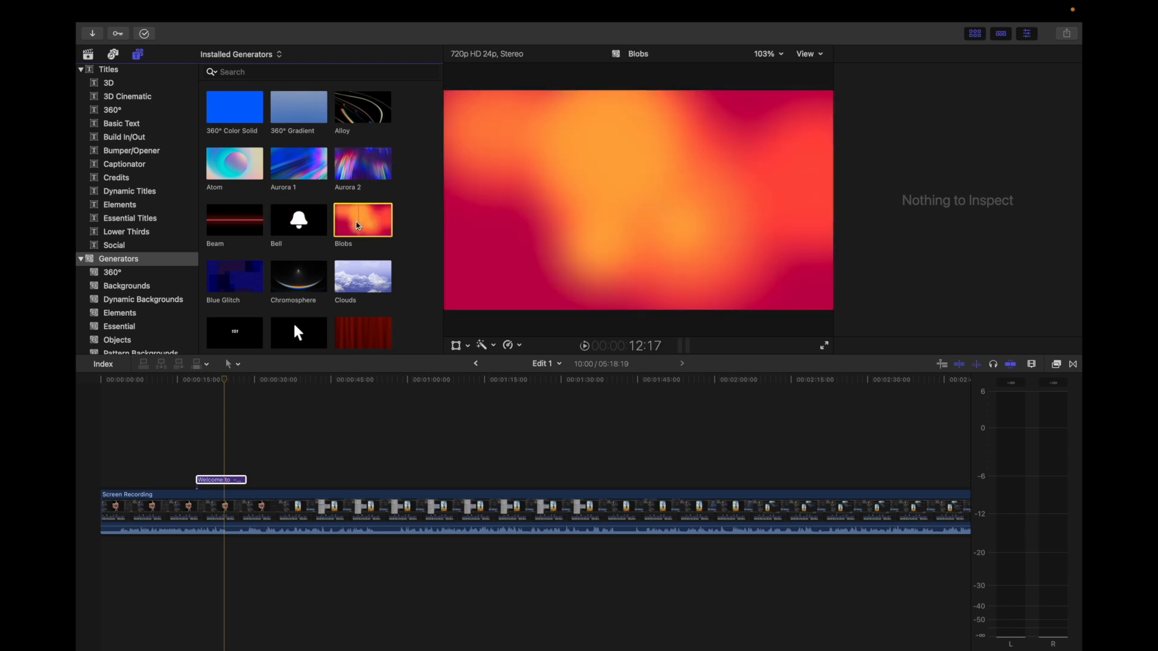
scroll(363, 220, "down", 5)
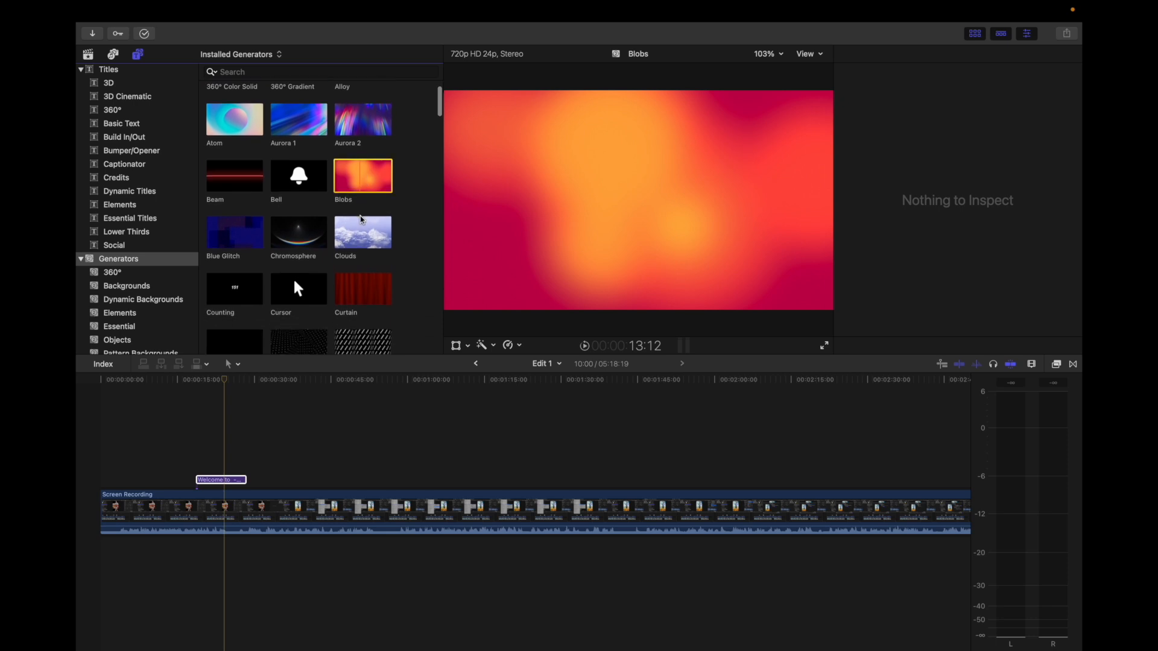
scroll(361, 219, "down", 3)
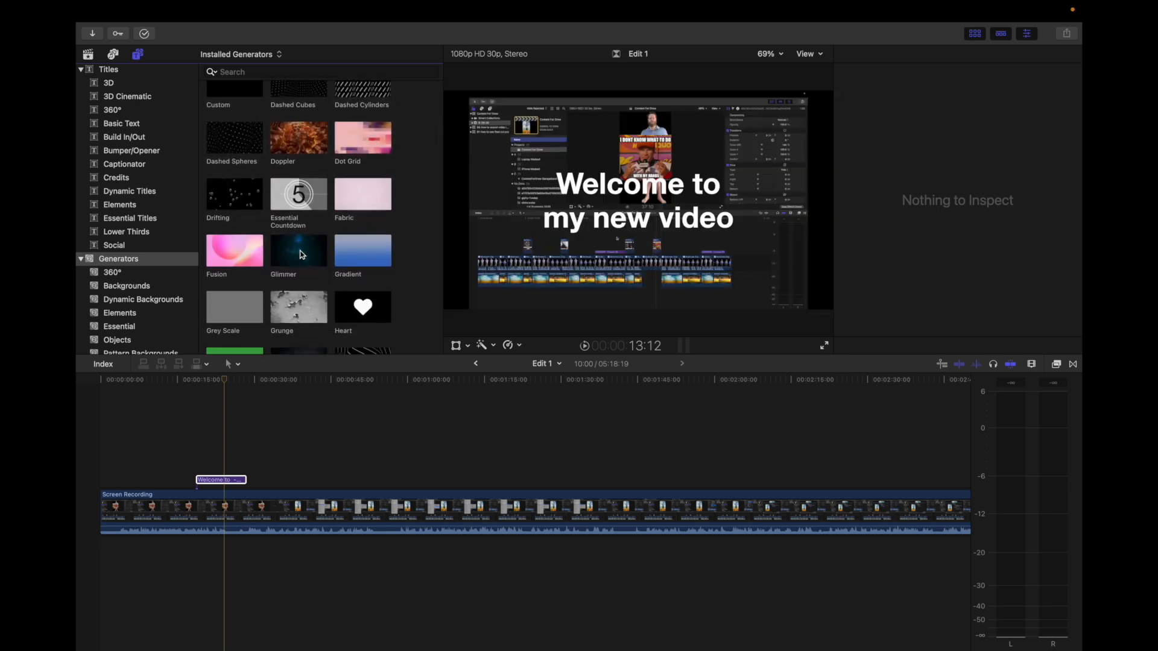
left_click(285, 250)
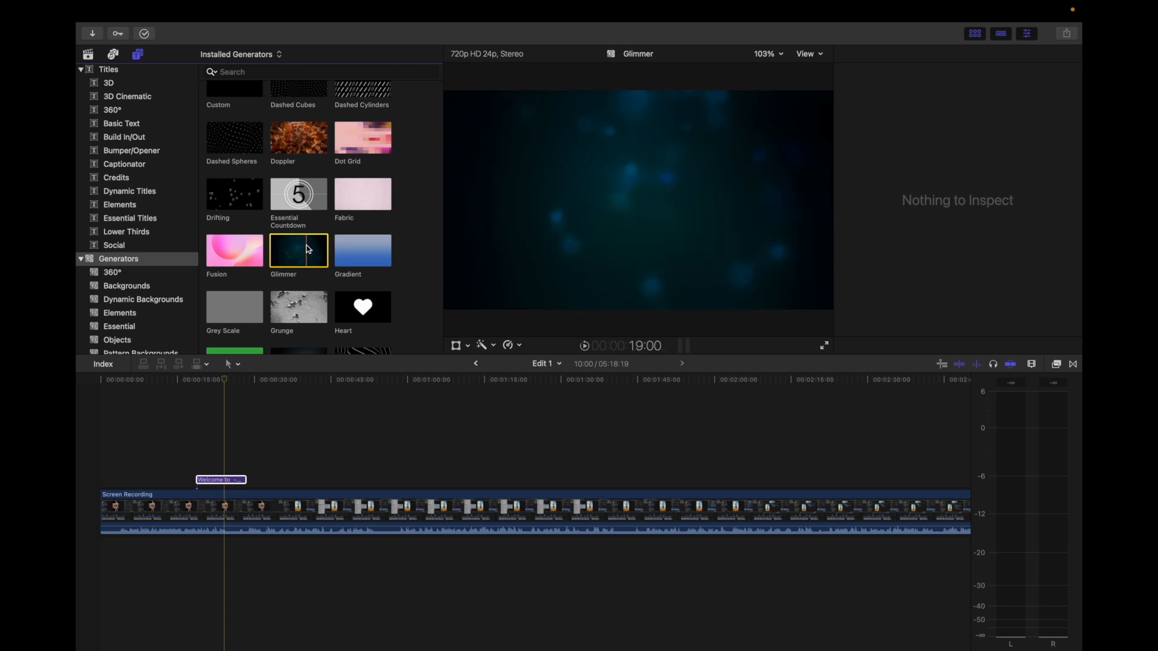
left_click_drag(301, 250, 202, 468)
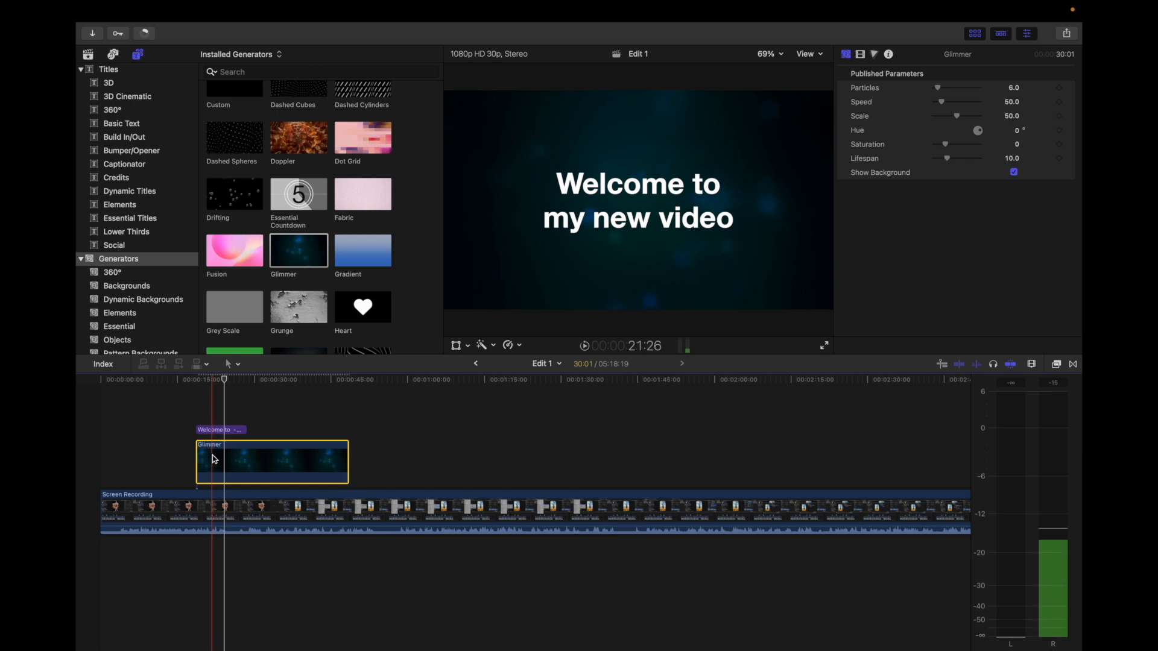
left_click(219, 429)
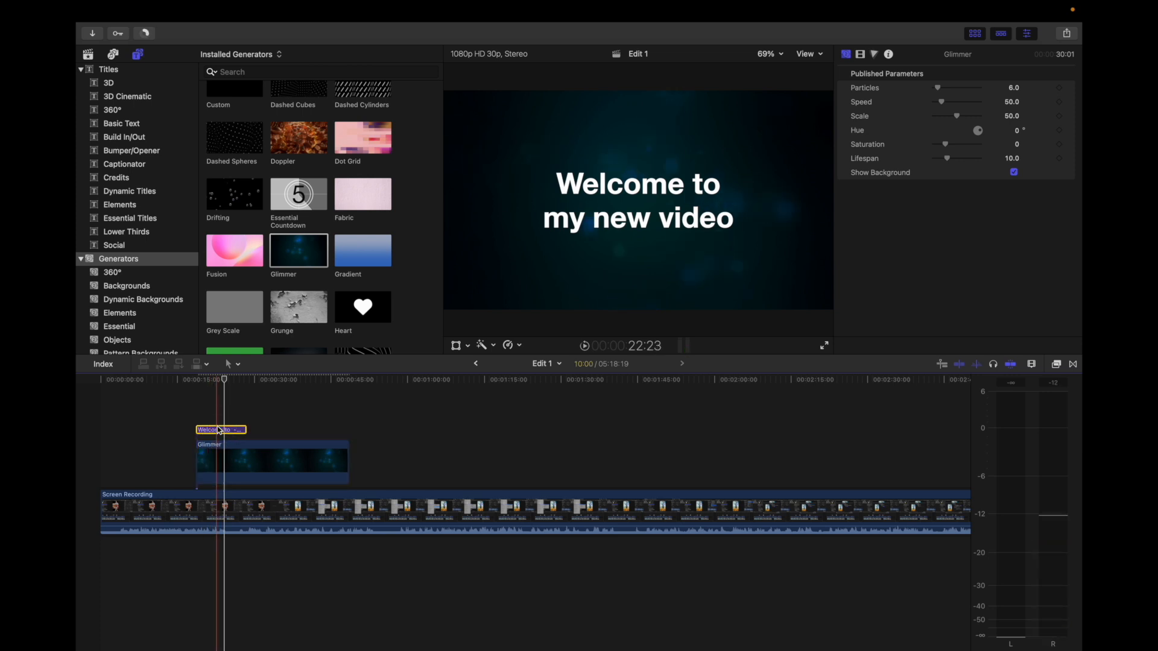
left_click(215, 456)
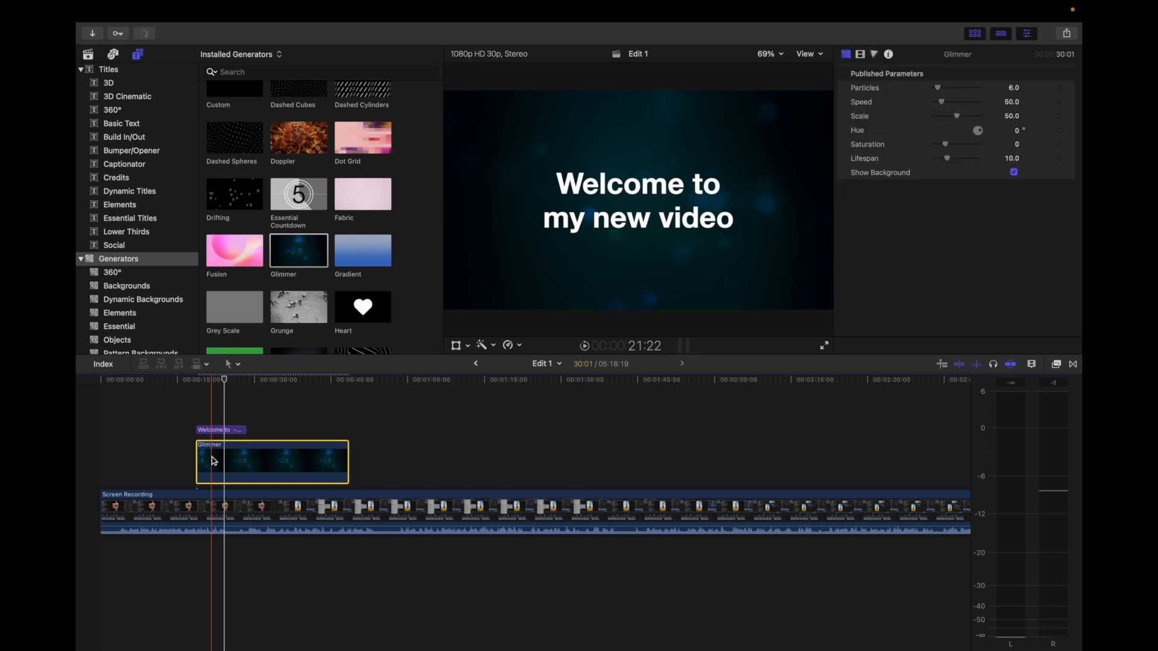
left_click(211, 514)
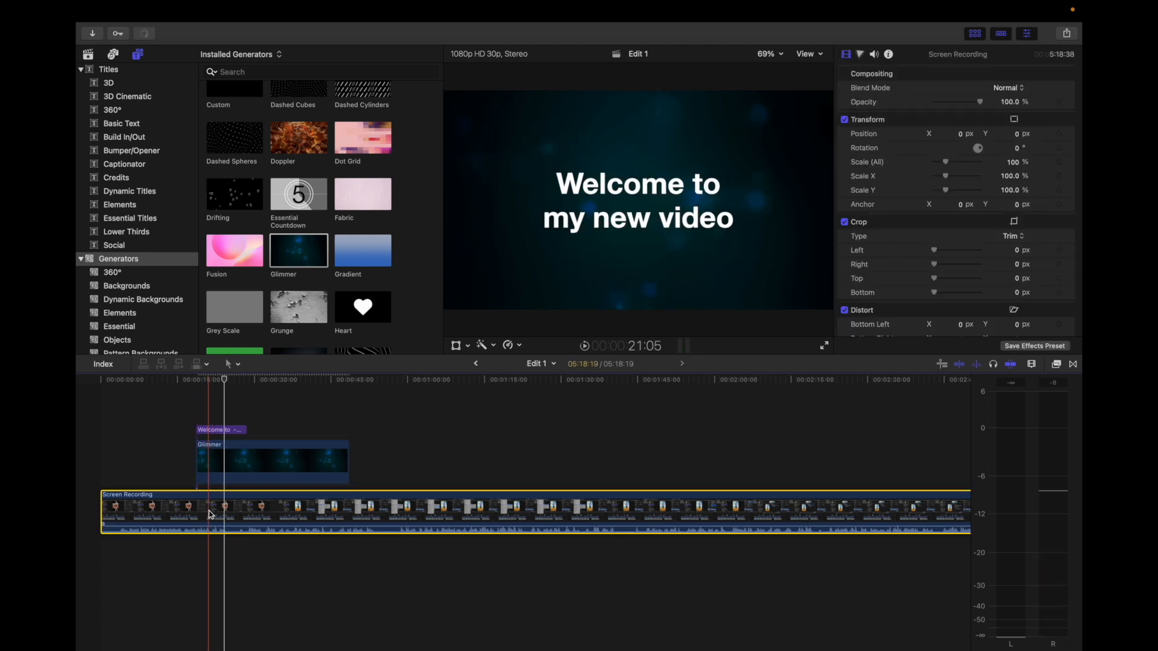
Step: Scale the Glimmer generator down towards the centre with Transform so the screen recording shows around it
left_click(215, 457)
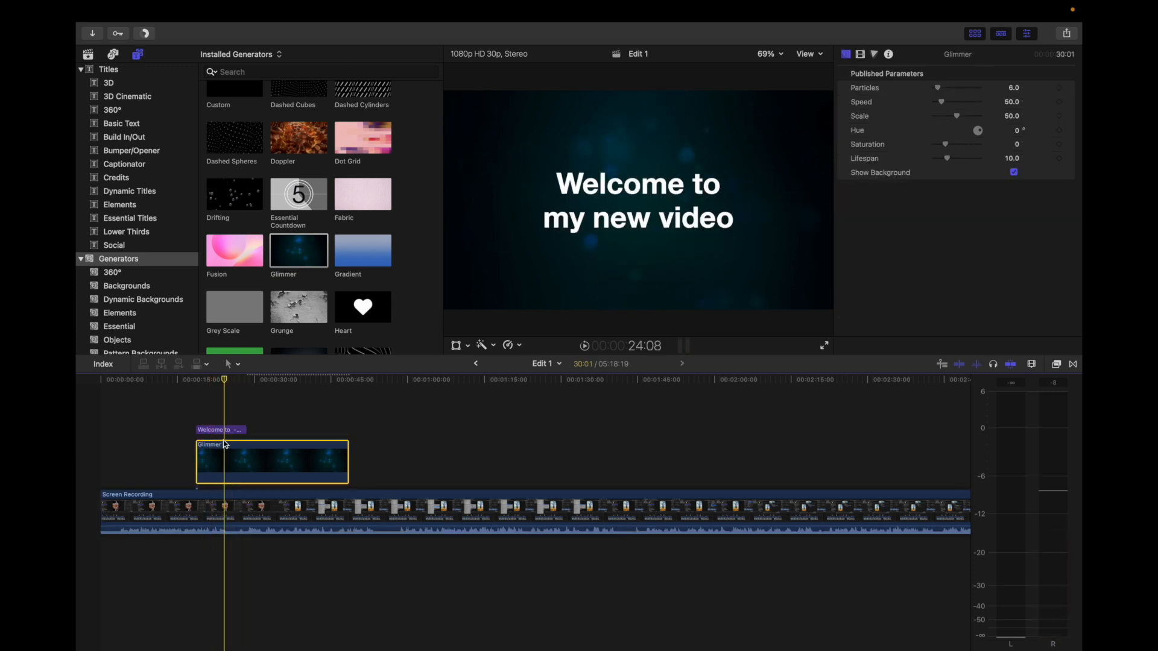
left_click(456, 346)
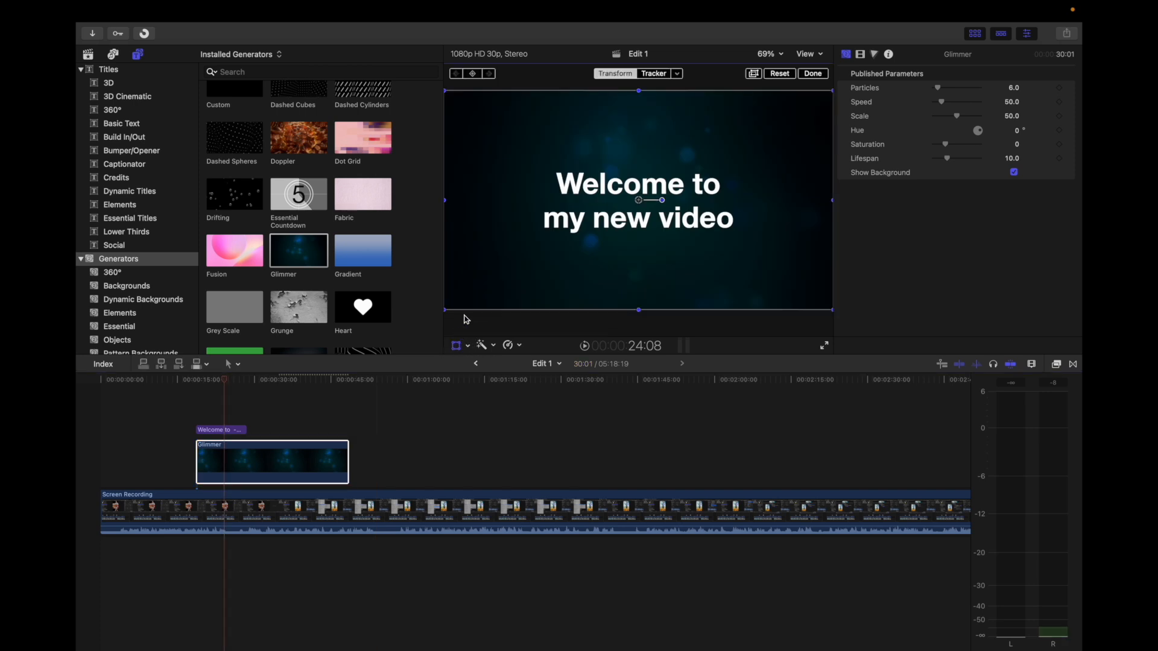
left_click_drag(445, 310, 526, 248)
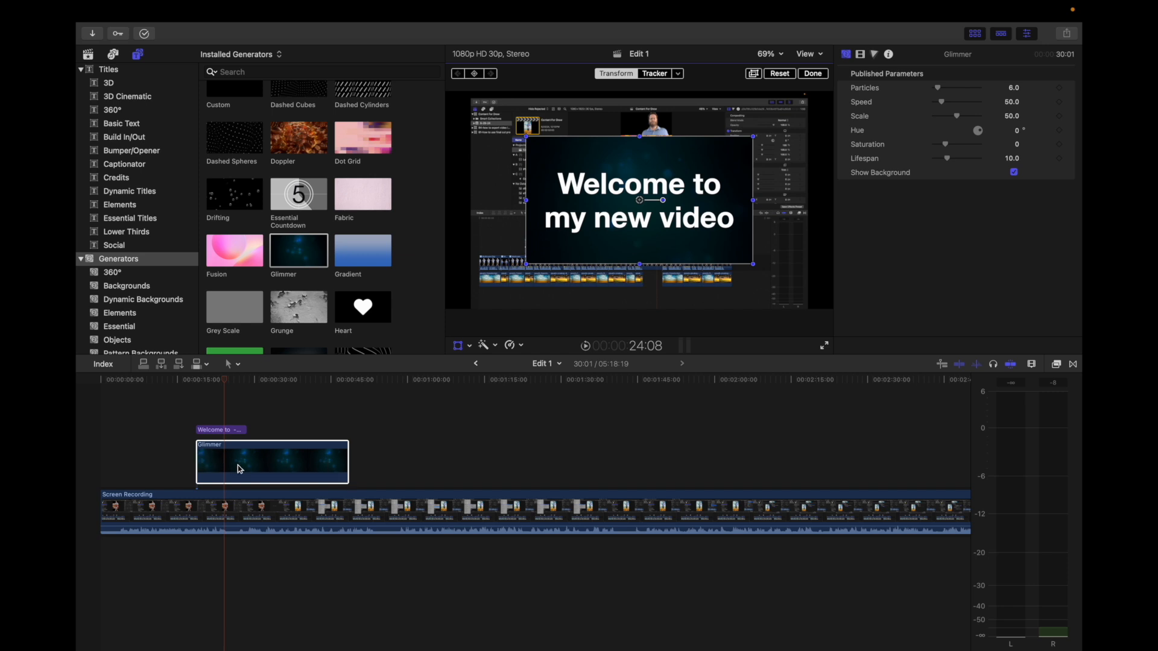
Step: Extend the "Welcome to my new video" title to end together with Glimmer and play the sequence from just before the title
left_click(224, 431)
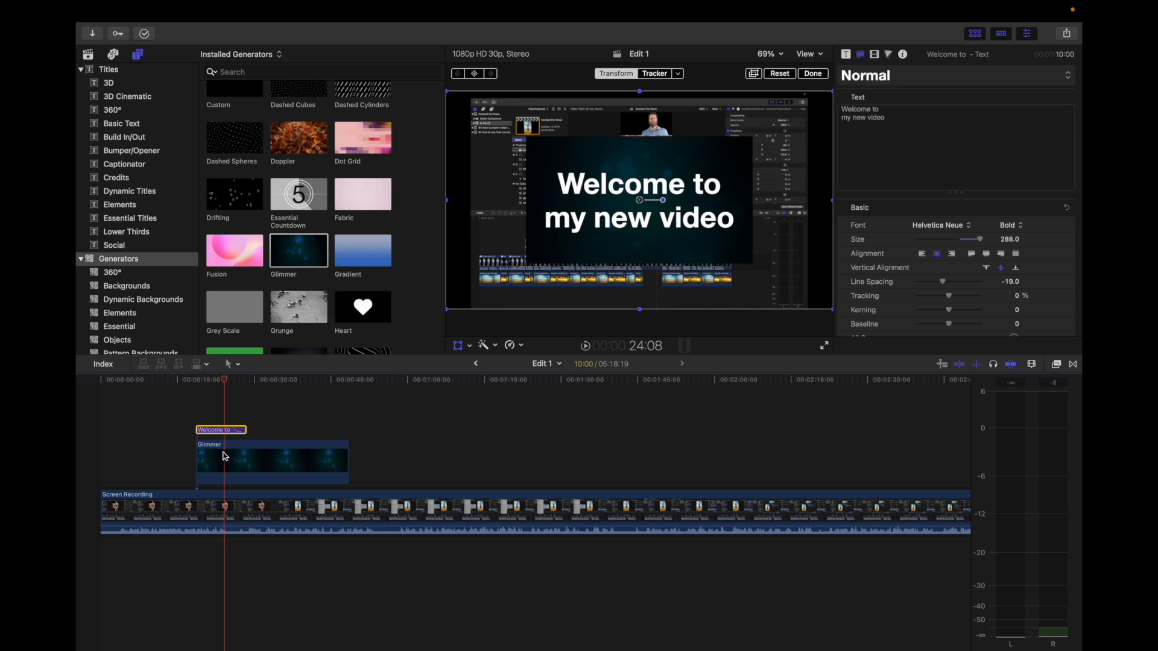
left_click(244, 463)
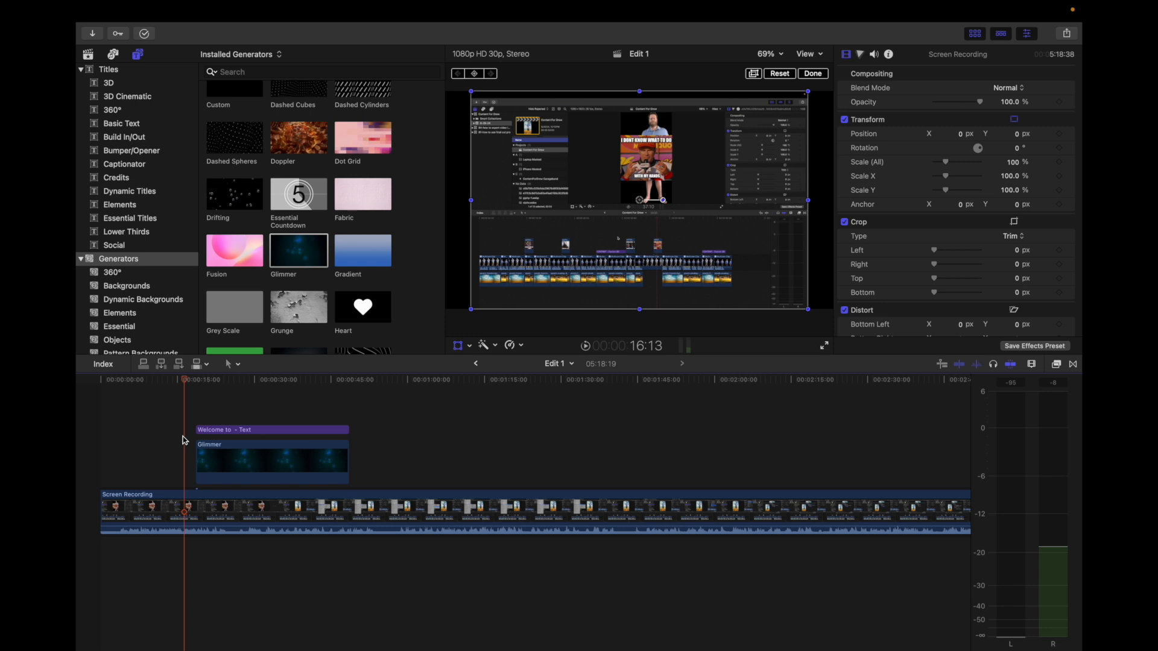
key("space")
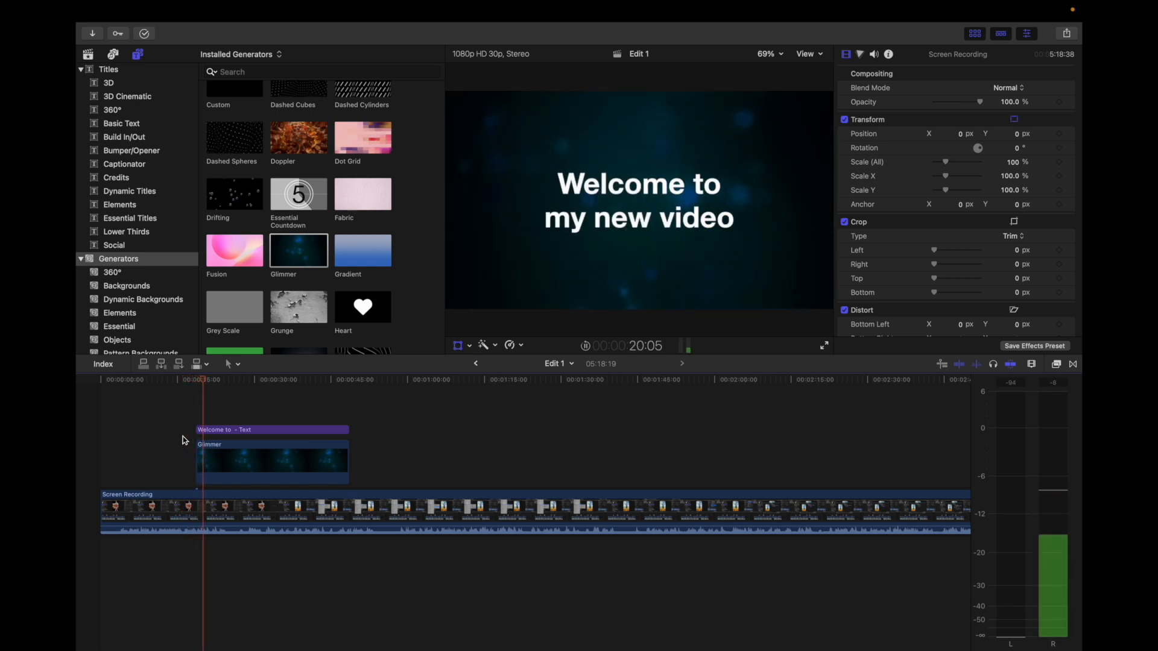
key("space")
Step: Apply the Cross Dissolve transition to both ends of the Glimmer clip and select the transition at its start
left_click(253, 429)
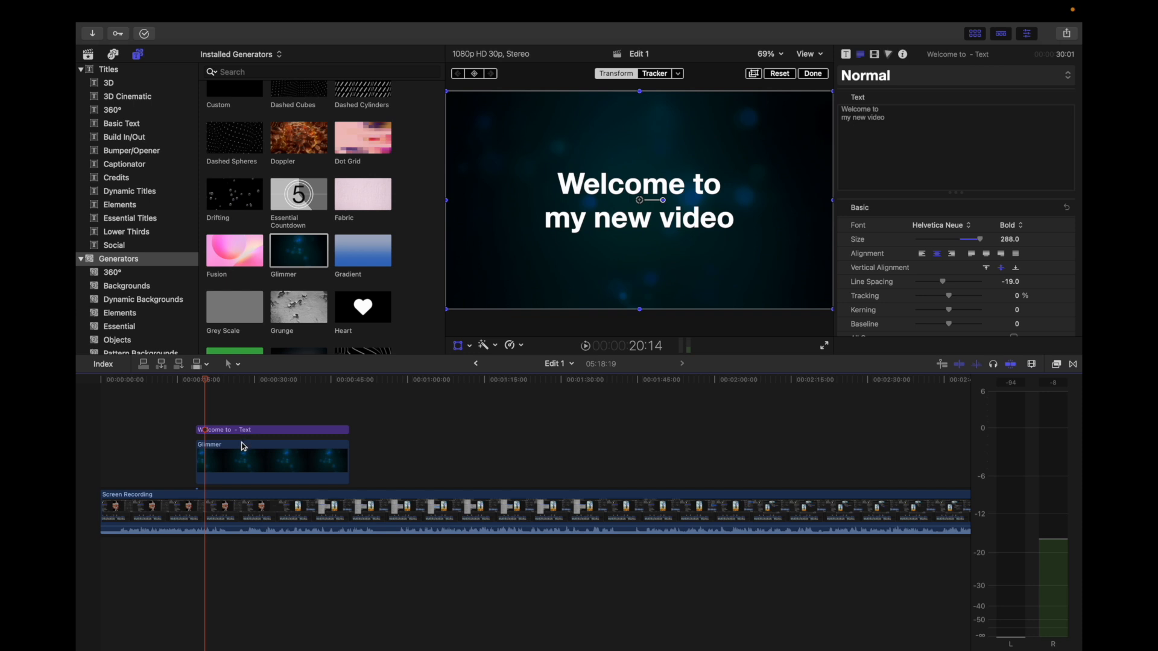
left_click(243, 449)
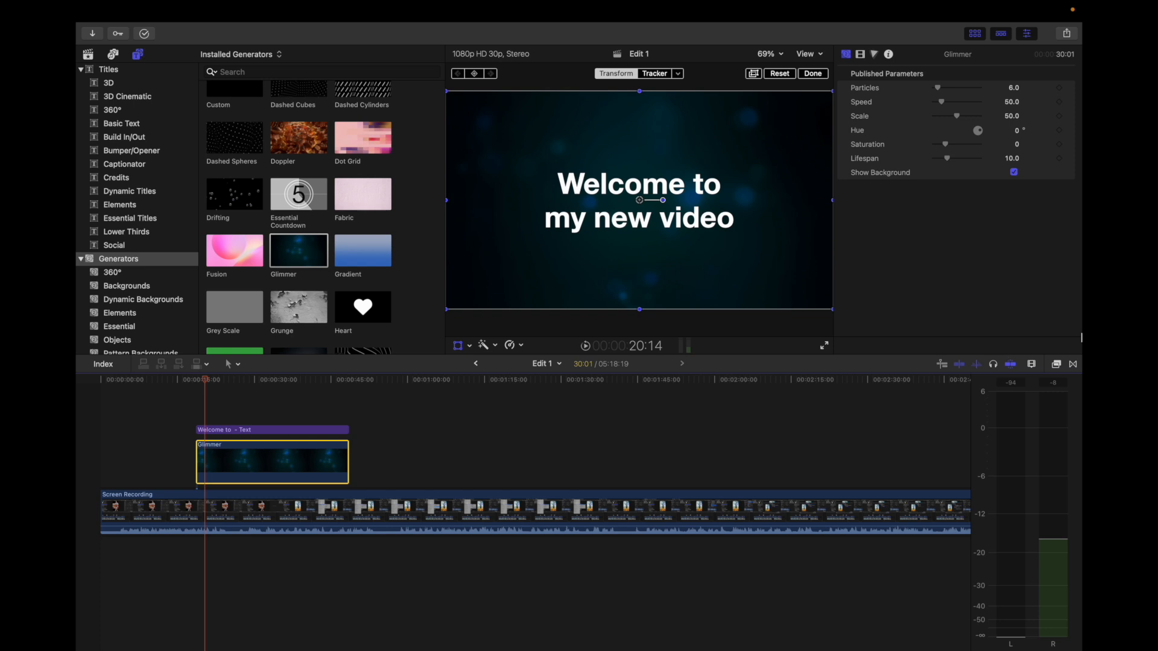
left_click(1073, 365)
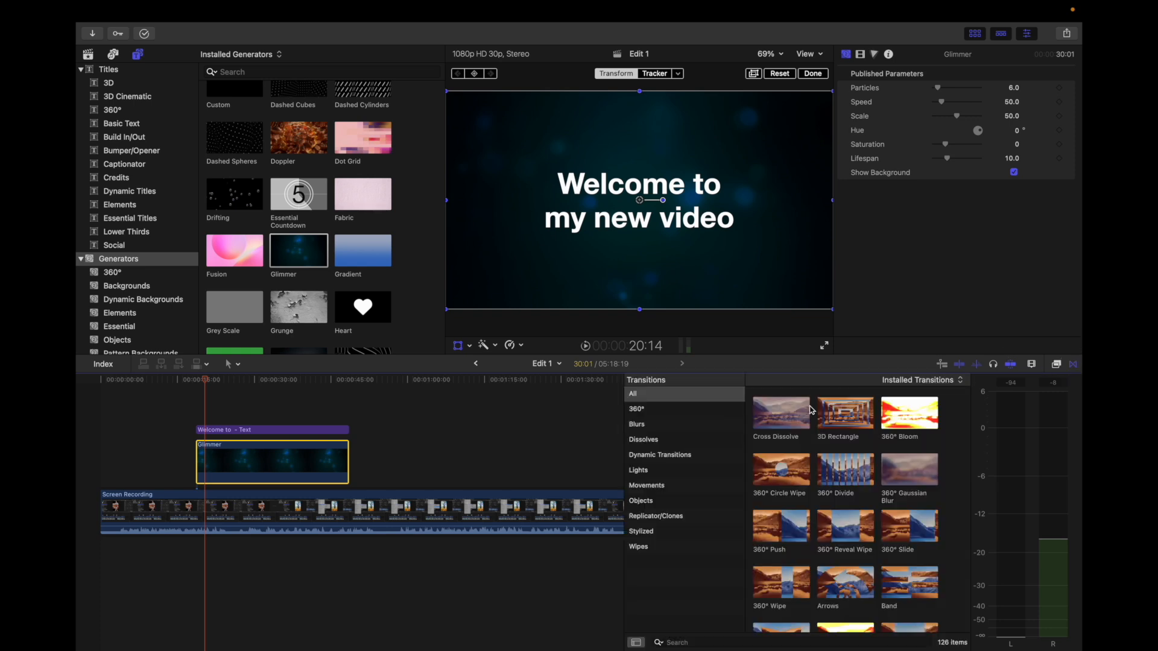
left_click(790, 411)
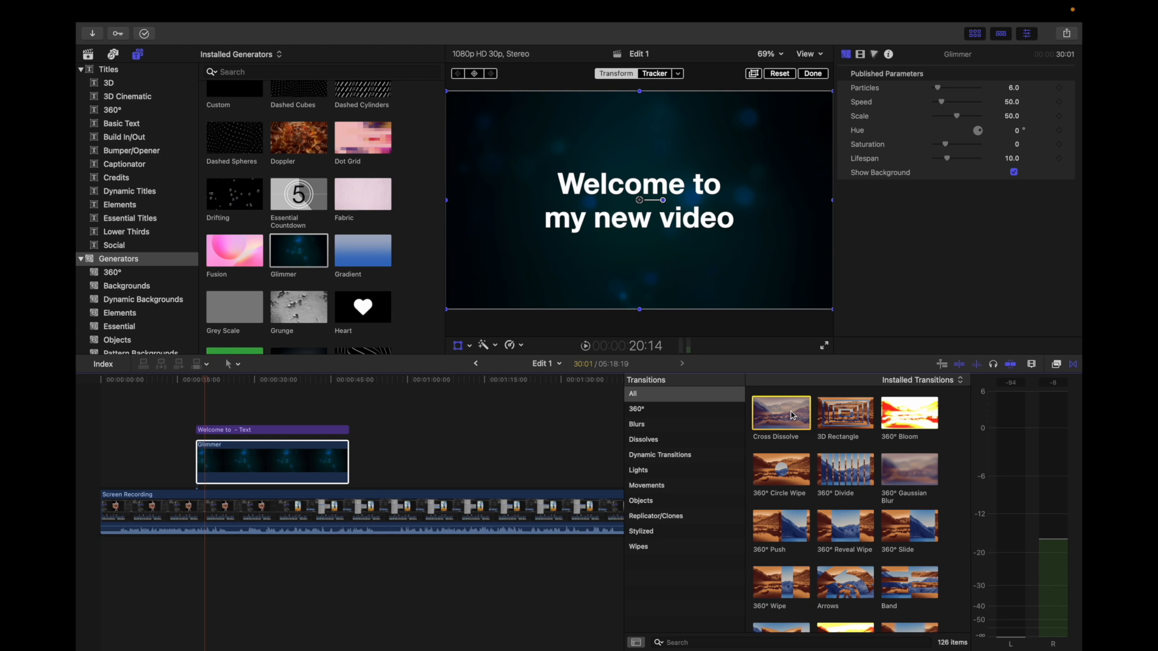
left_click_drag(767, 413, 247, 458)
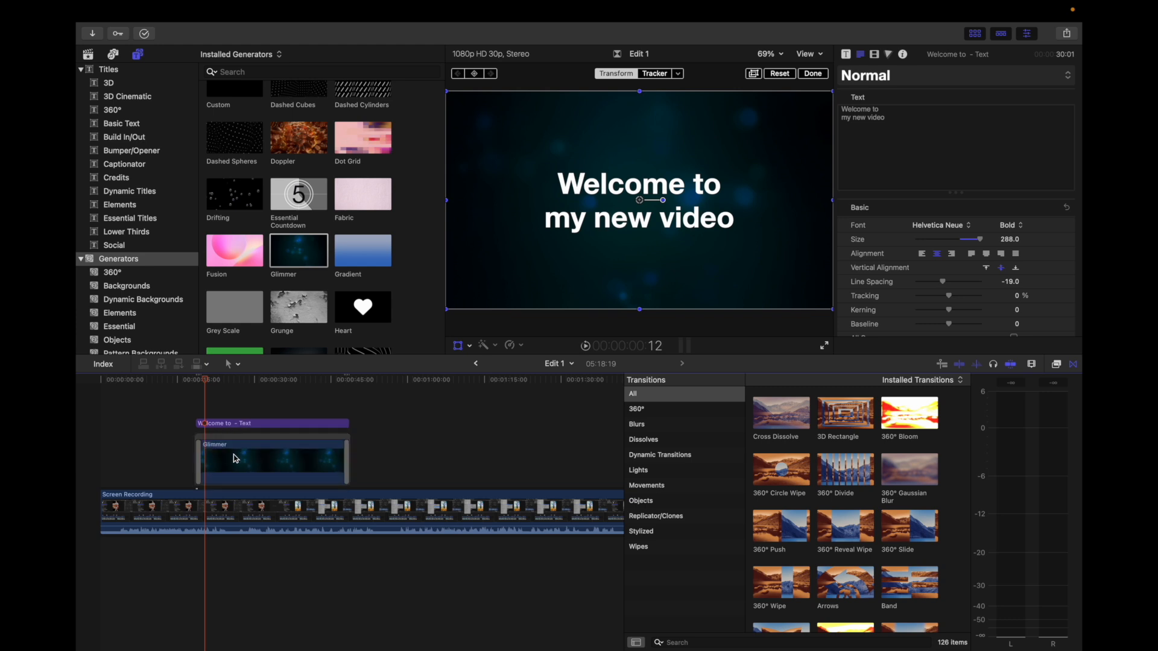
key("z")
left_click(235, 458)
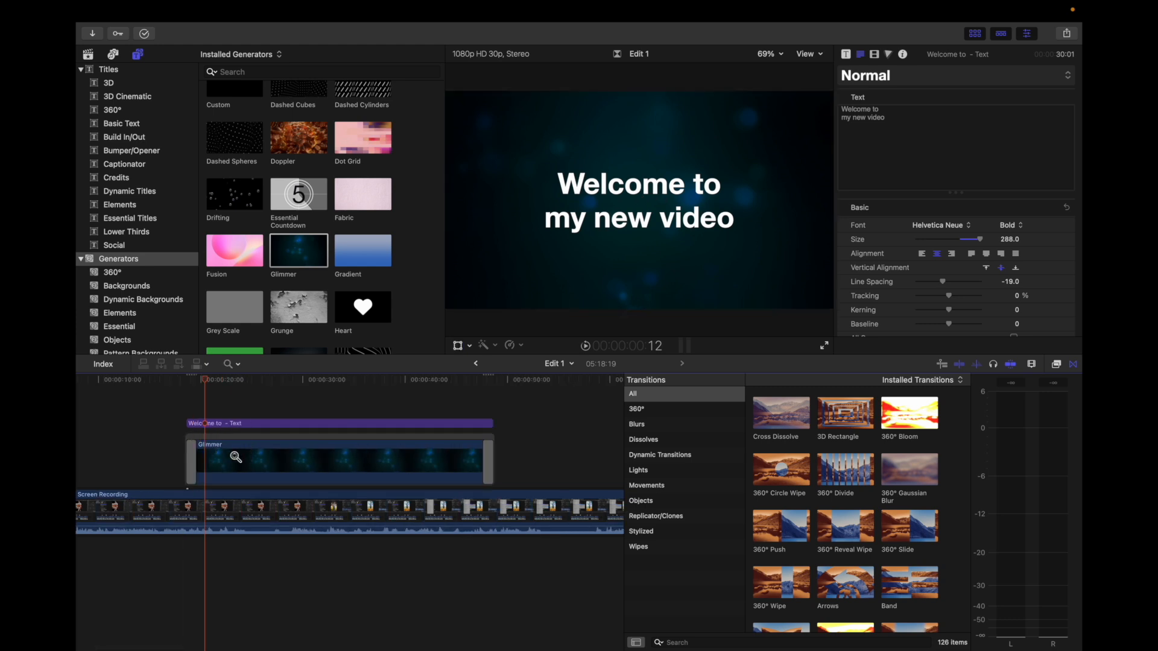
left_click(236, 459)
left_click(235, 459)
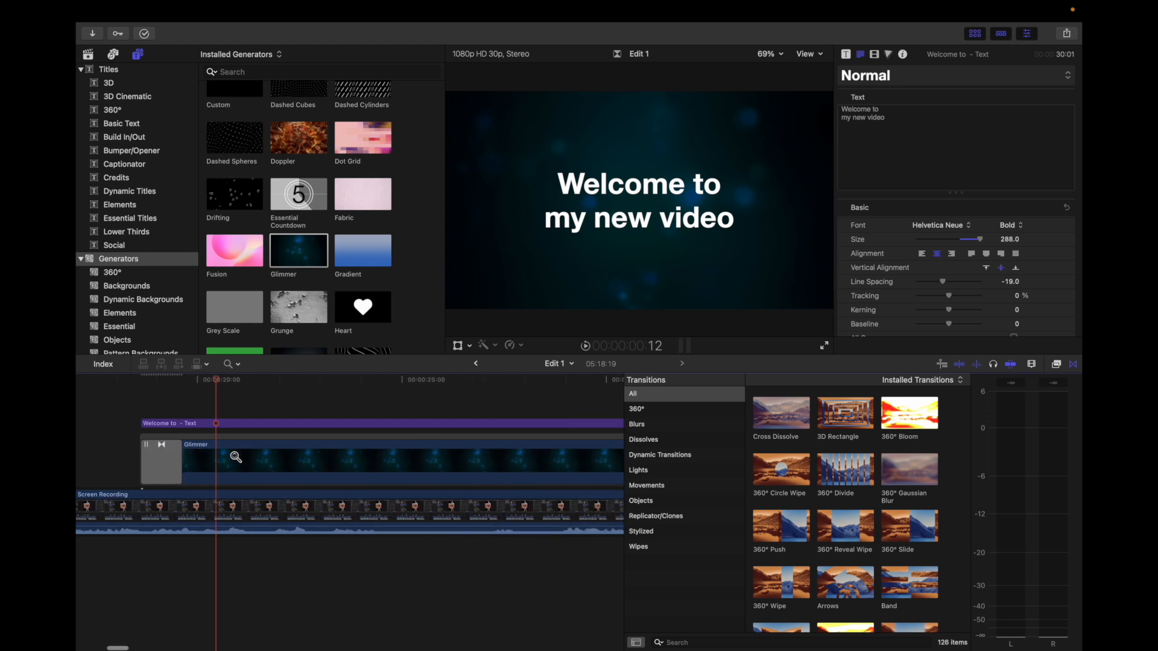
left_click(235, 457, "alt")
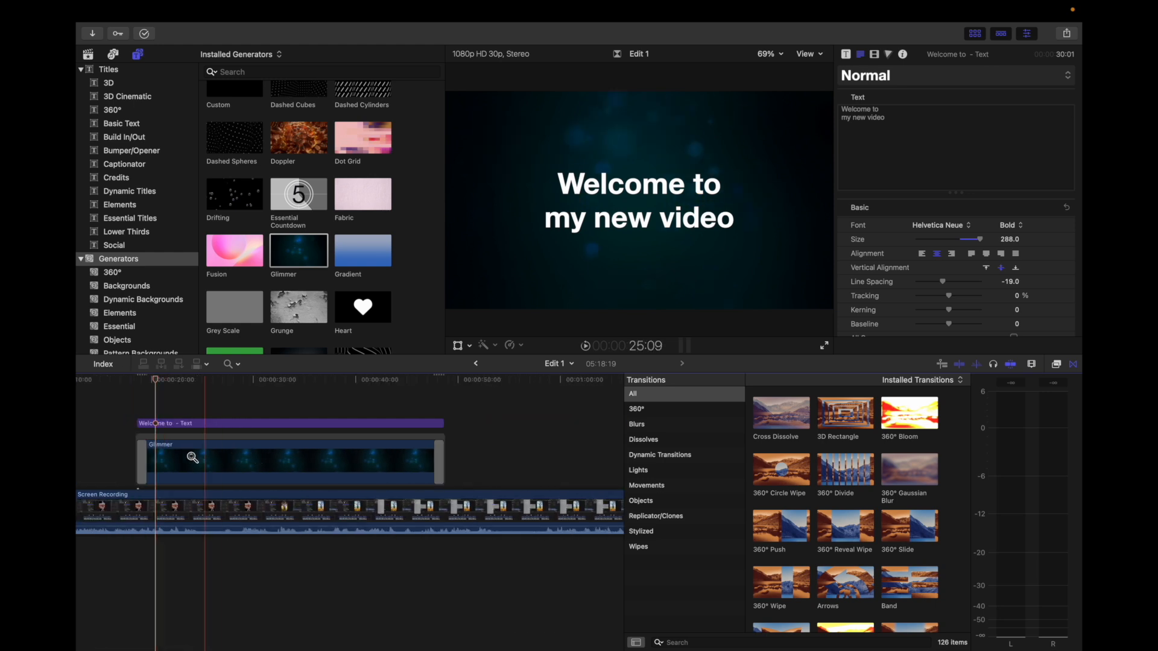
key("a")
left_click(143, 469)
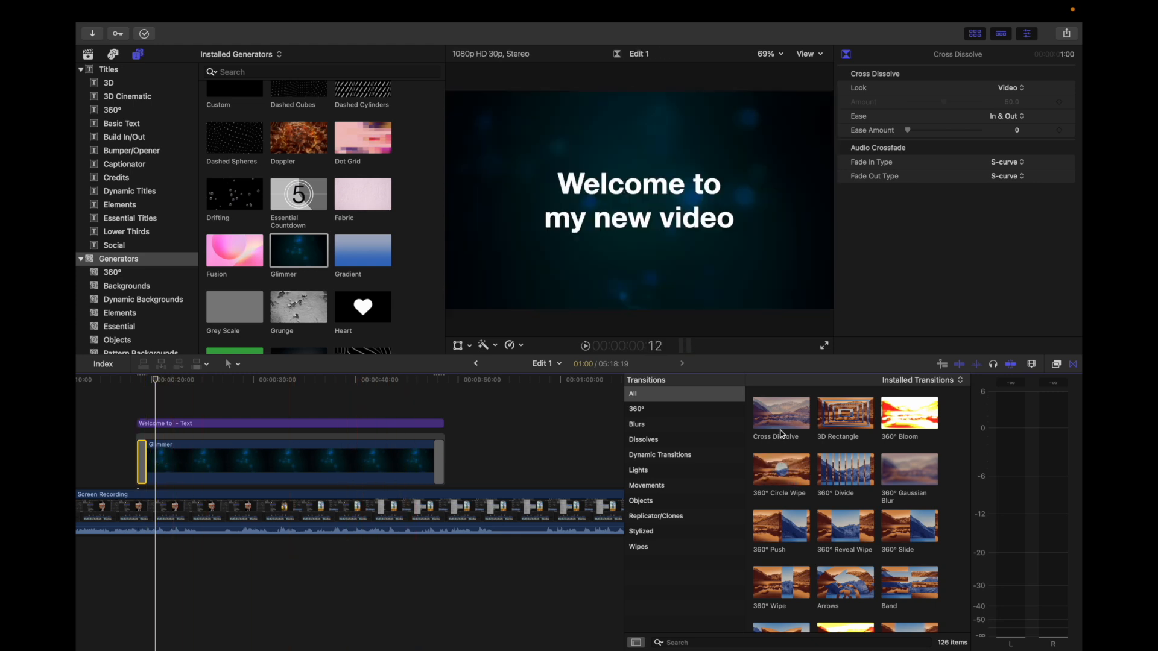
Step: Apply Cross Dissolve to both ends of the Welcome title and play back from just before the title
left_click_drag(783, 429, 336, 426)
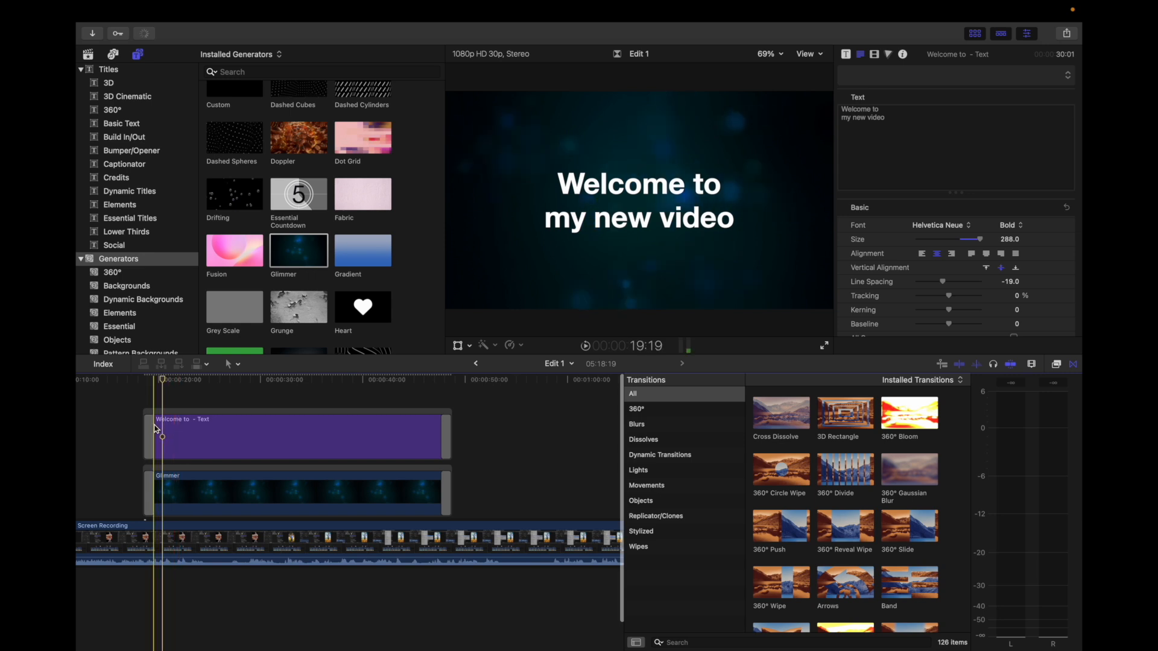
left_click(148, 434)
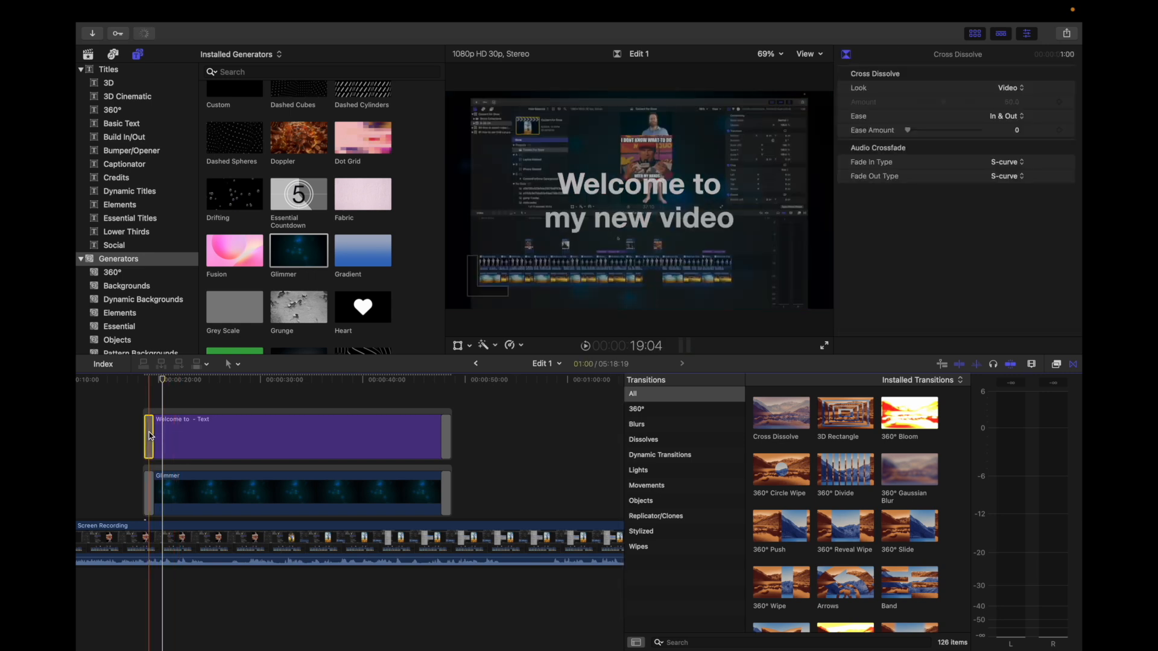
left_click(447, 435)
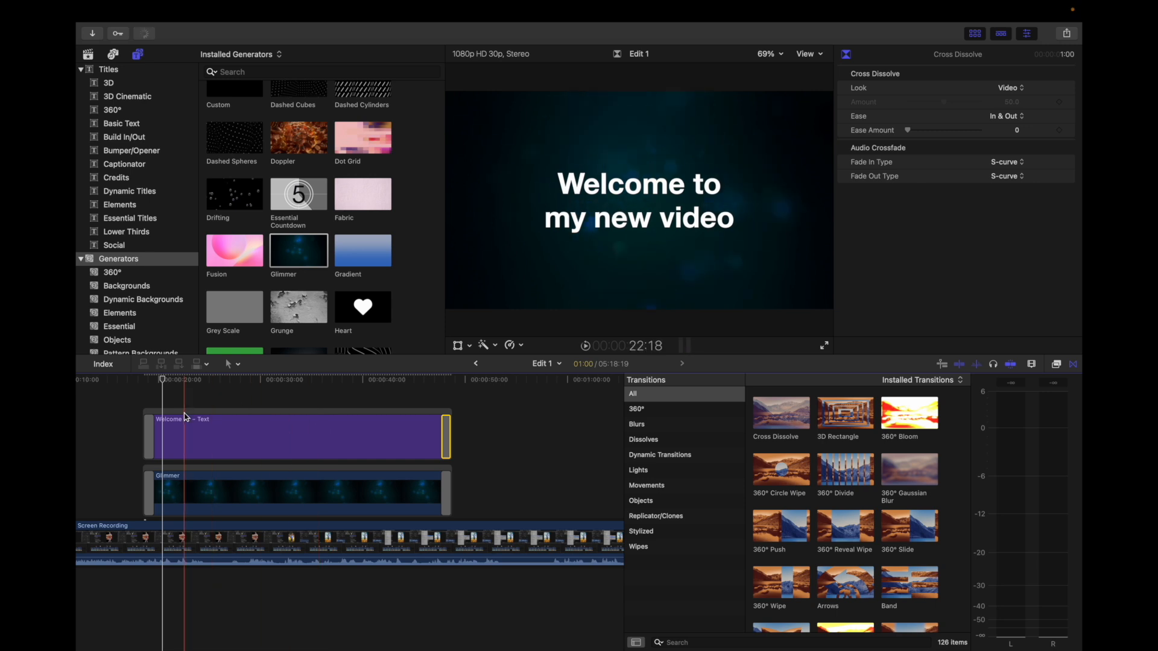
left_click(129, 416)
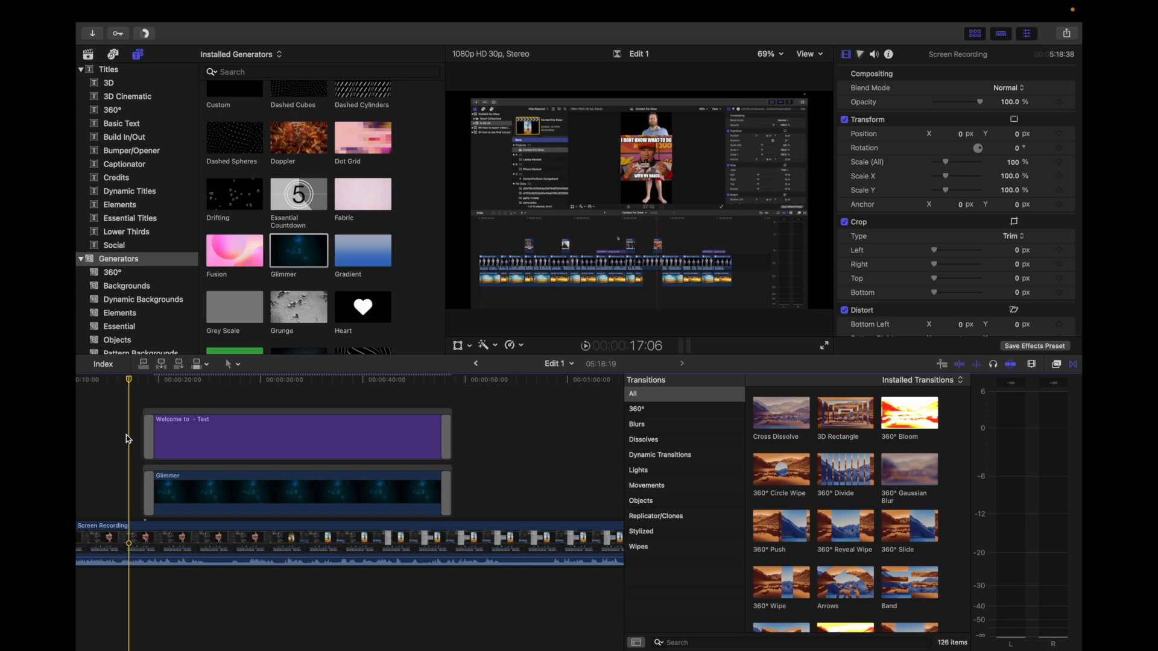
key("space")
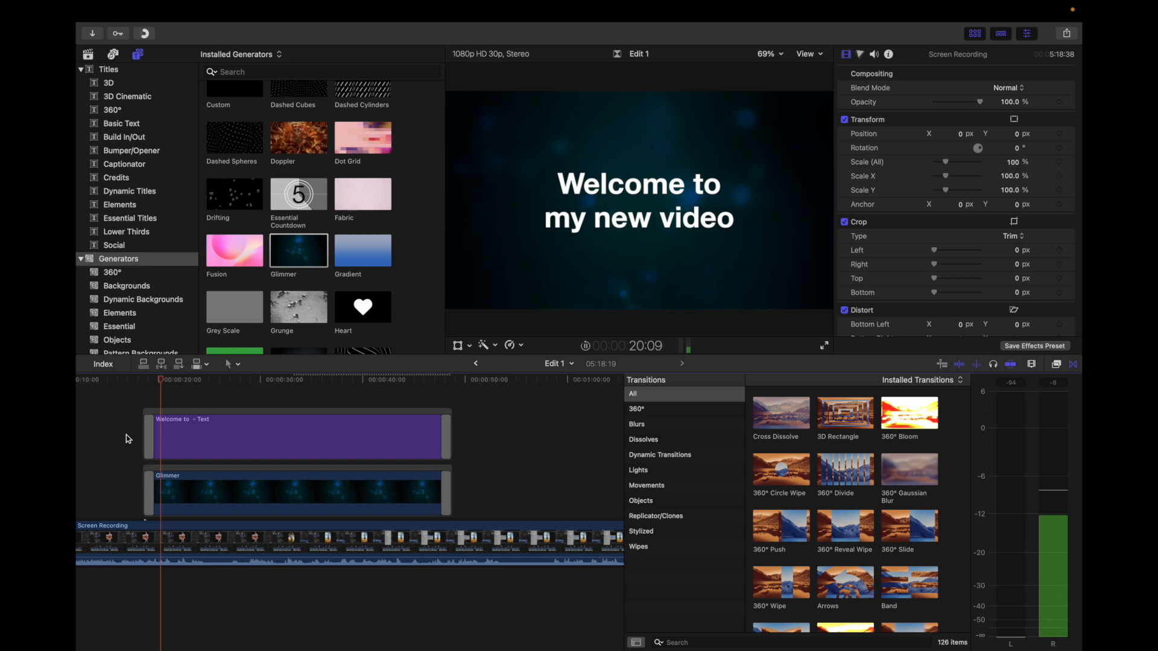
Step: Shorten the opening Cross Dissolve transitions on the Welcome title and the Glimmer clip to 4 frames each
left_click(153, 452)
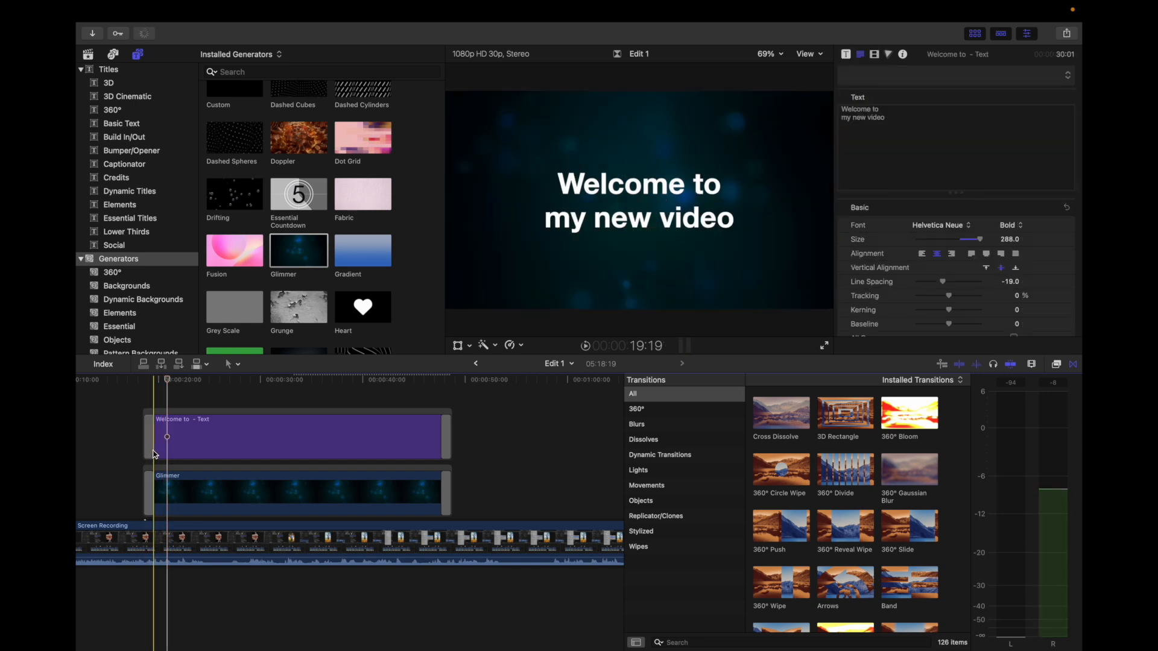
key("super+equal")
key("super+equal")
key("super+equal")
scroll(153, 450, "left", 3)
scroll(153, 453, "left", 2)
scroll(155, 453, "right", 3)
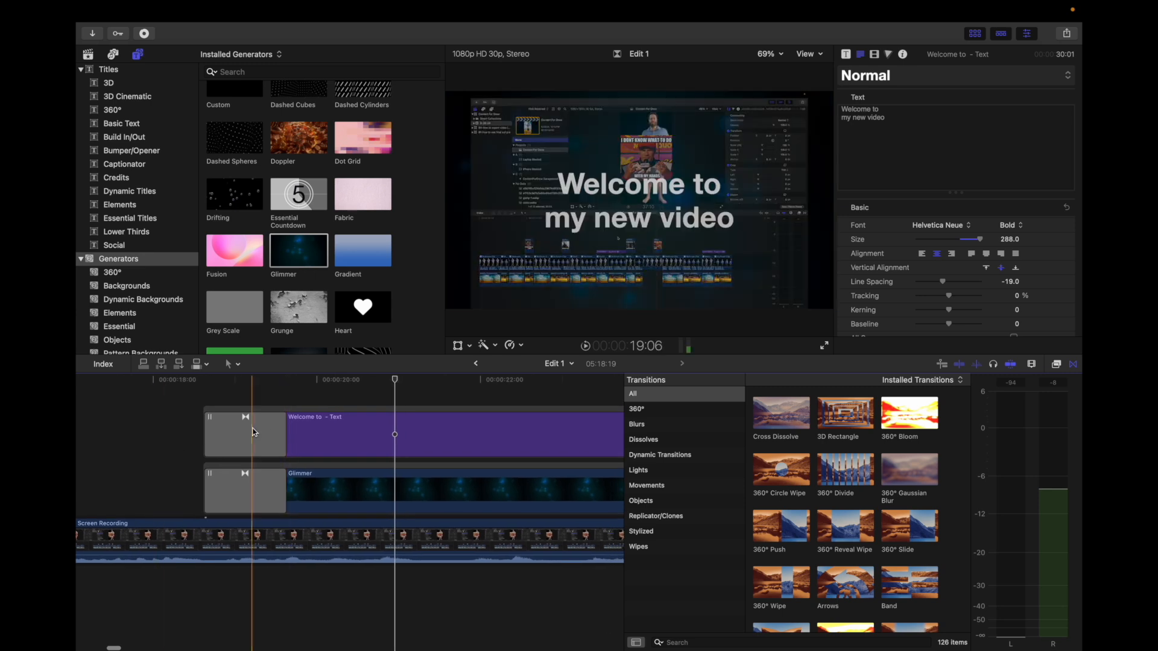
left_click_drag(284, 434, 214, 429)
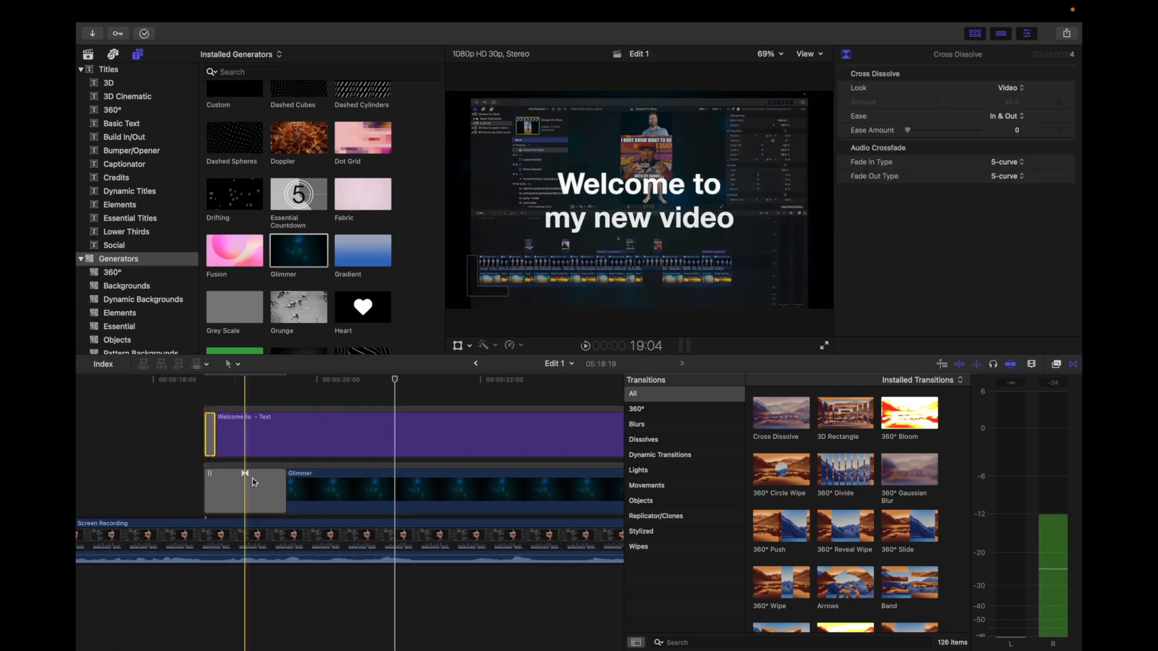
left_click(279, 495)
left_click_drag(278, 495, 216, 486)
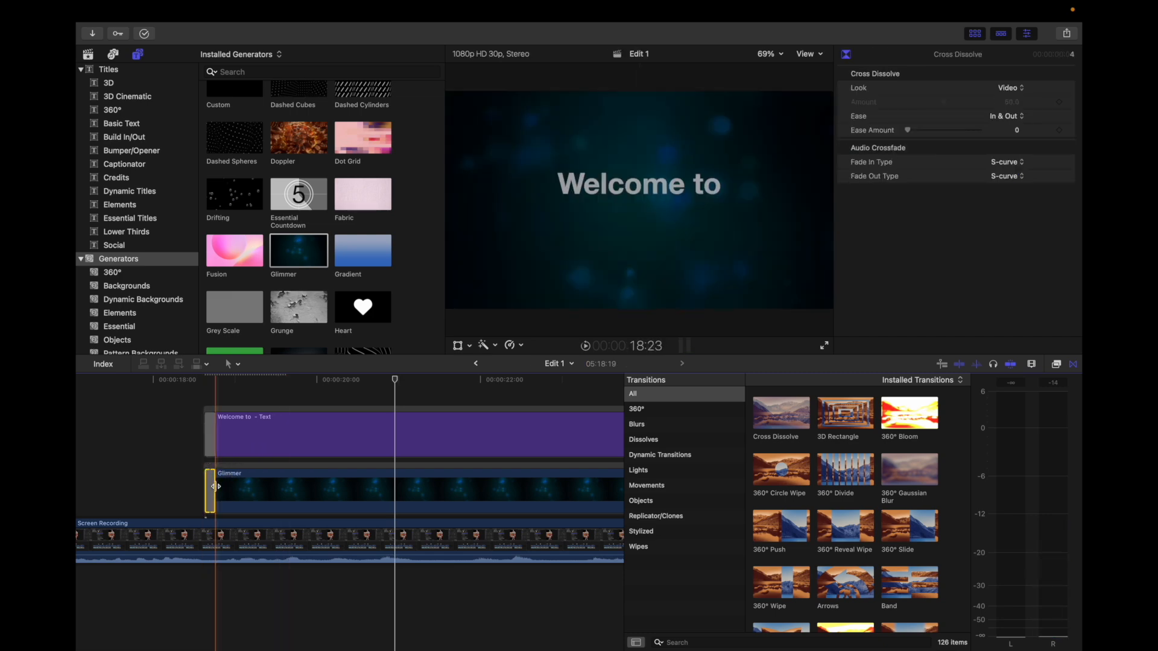
Step: Play back the shortened opening dissolves from just before the title starts
left_click(186, 411)
key("space")
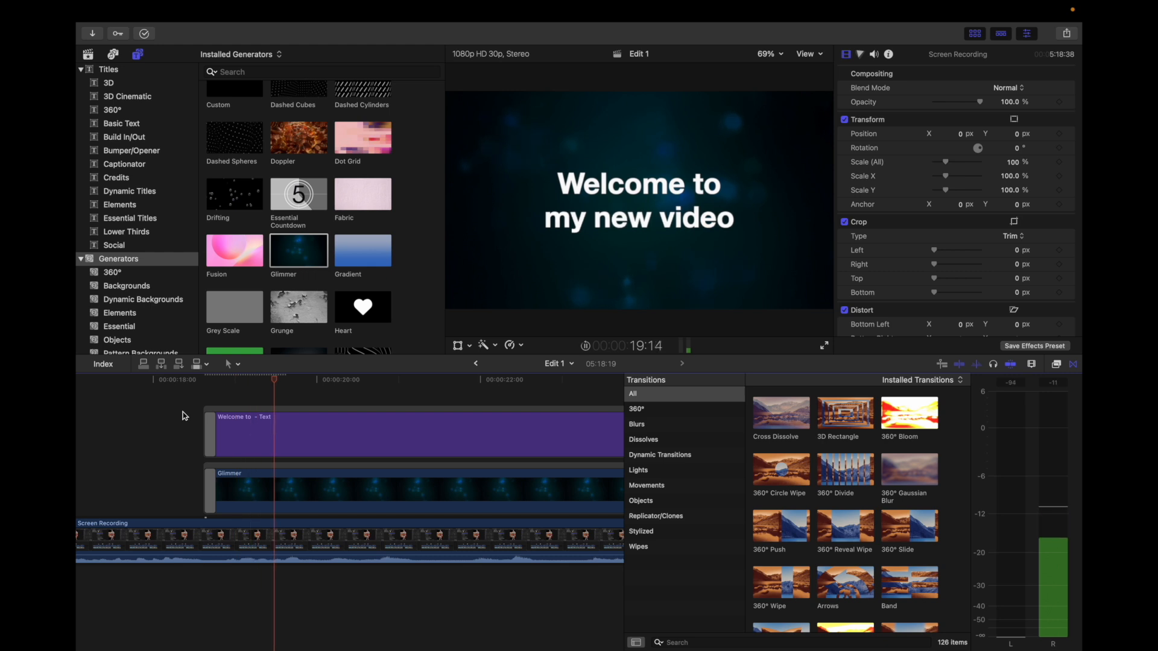
key("space")
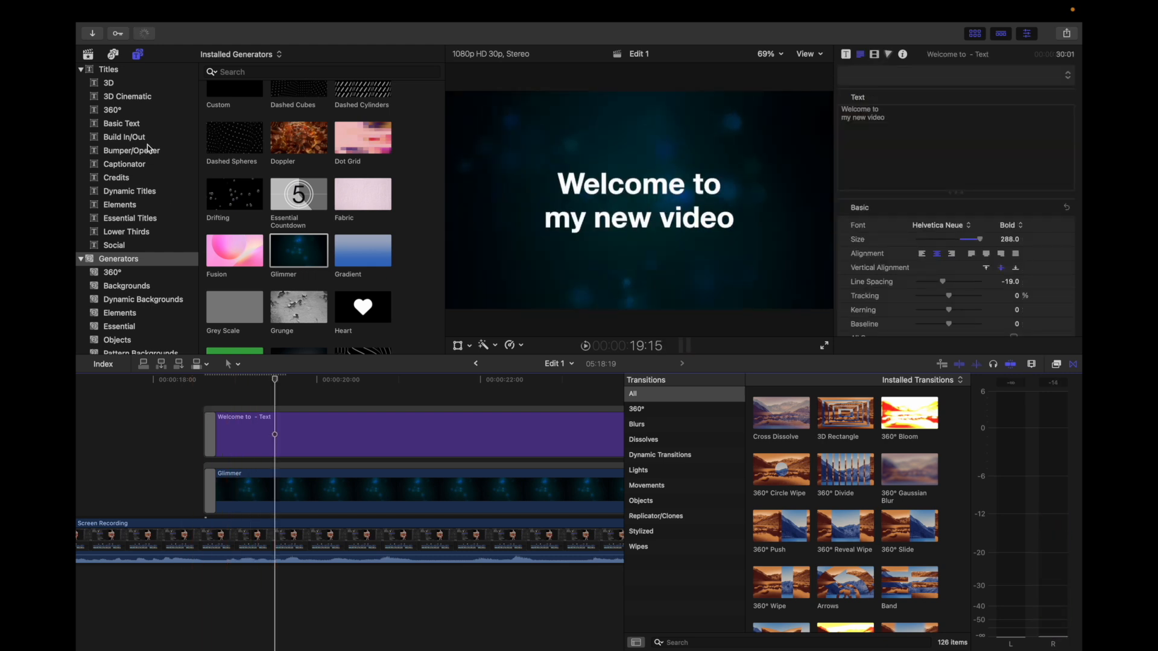
Step: Search the sound effects library for "whoosh"
left_click(113, 56)
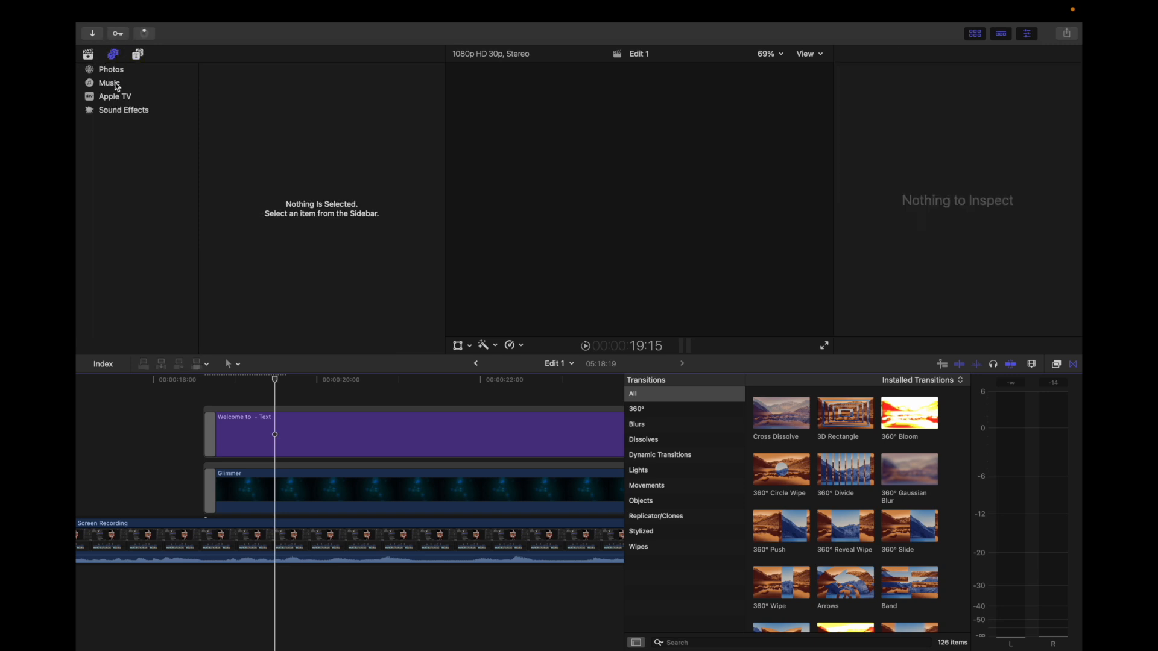
left_click(129, 111)
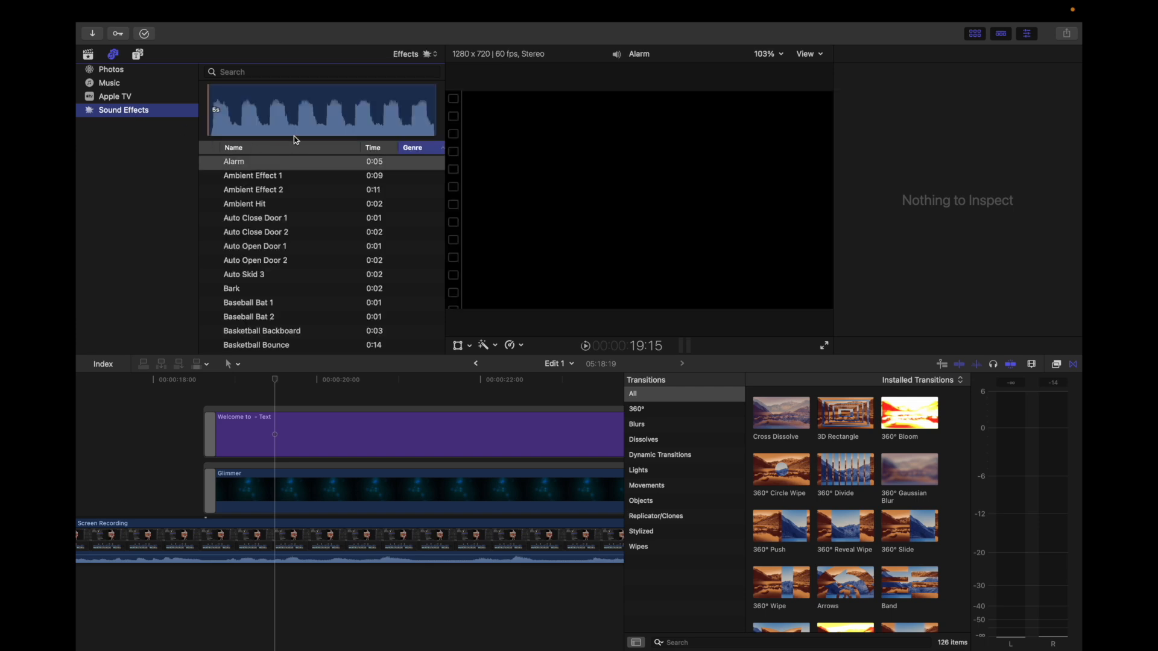
left_click(223, 73)
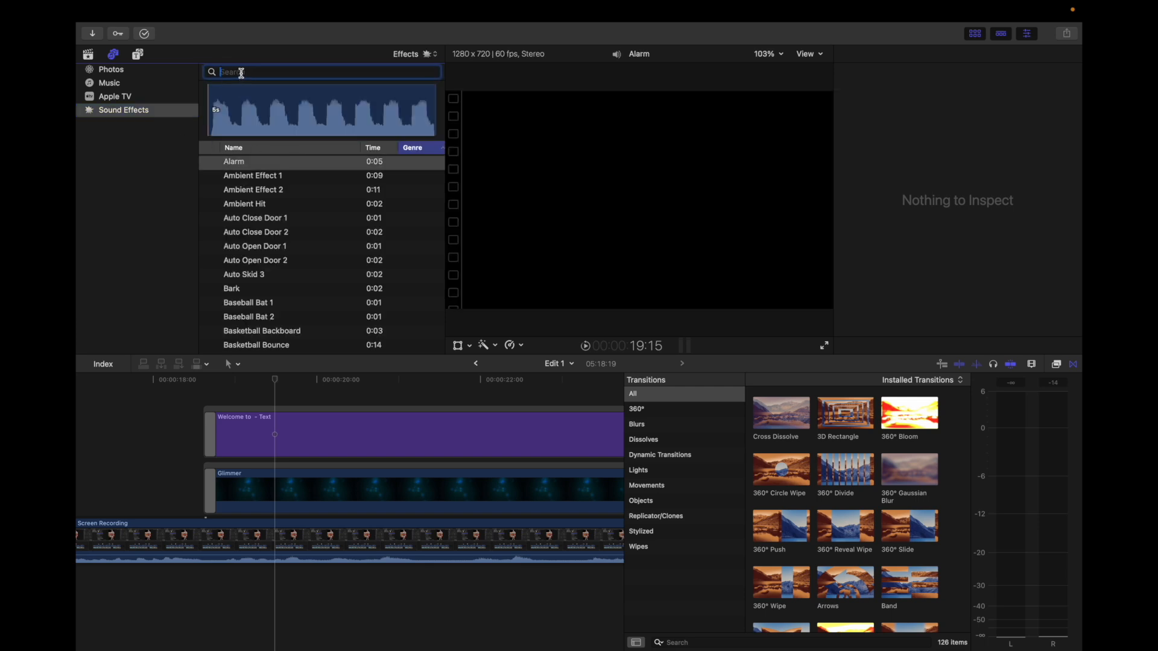
type("whoosh")
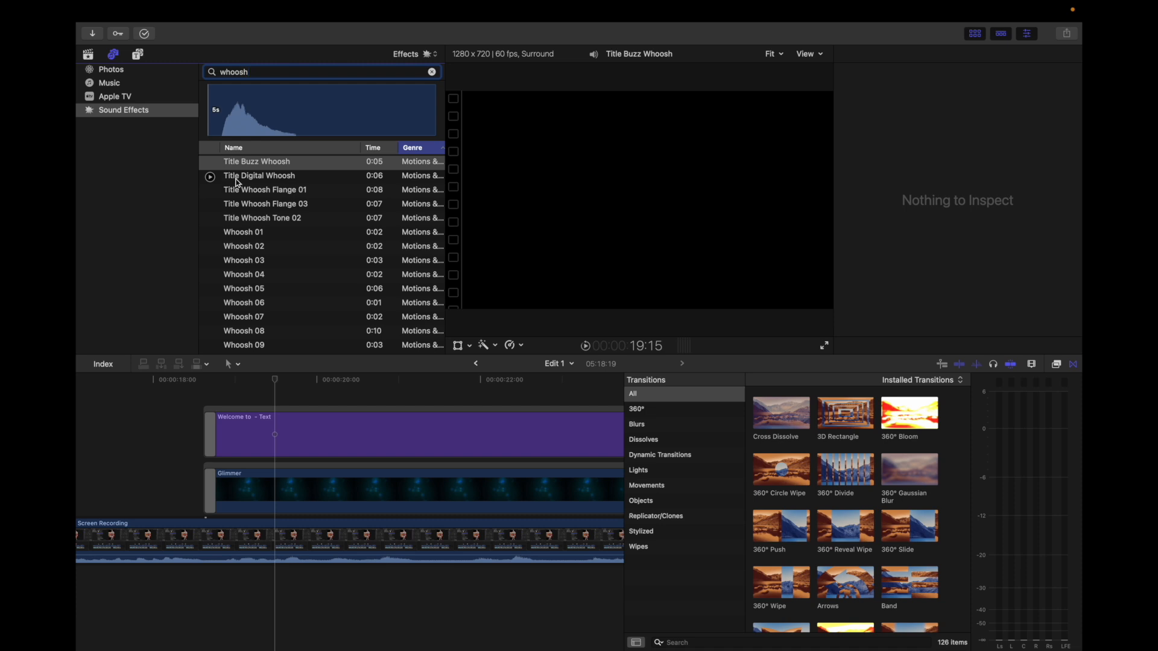
Step: Preview Title Digital Whoosh and place it below the Screen Recording just before the title starts, trimmed to 11 frames
left_click(238, 181)
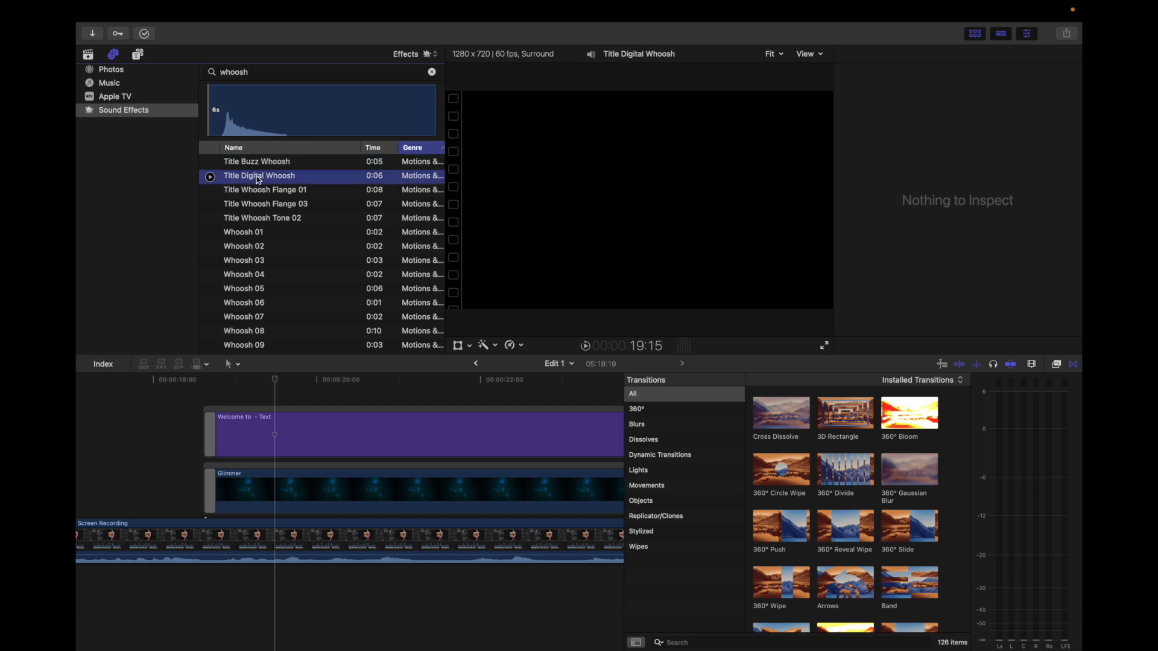
left_click(210, 178)
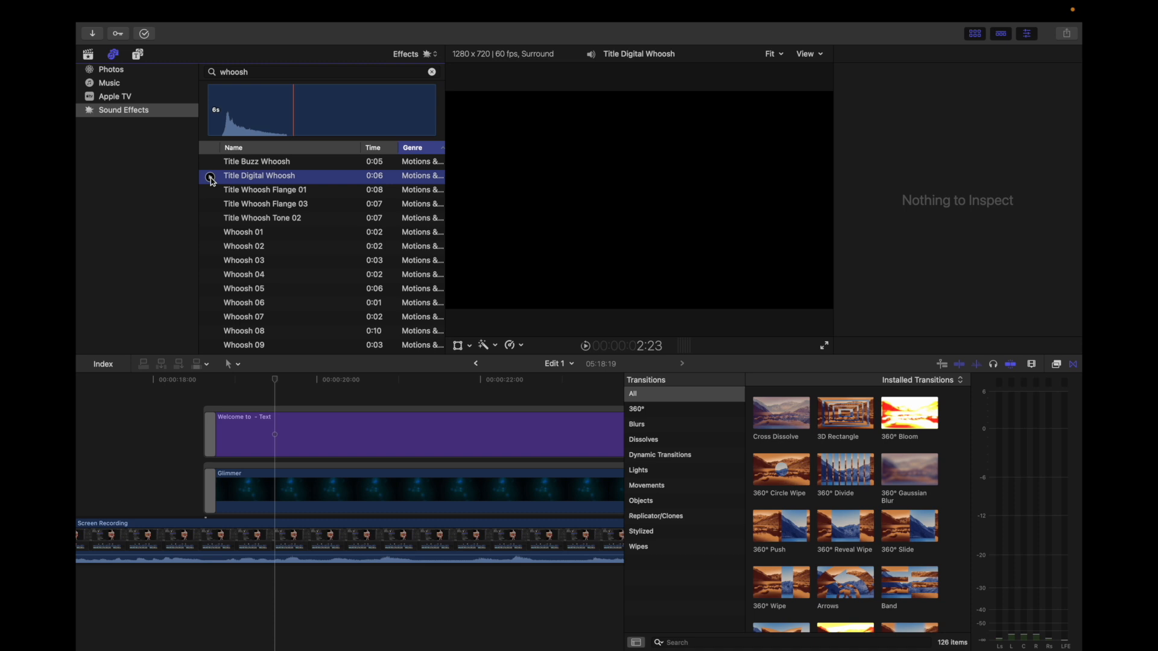
left_click_drag(257, 178, 204, 576)
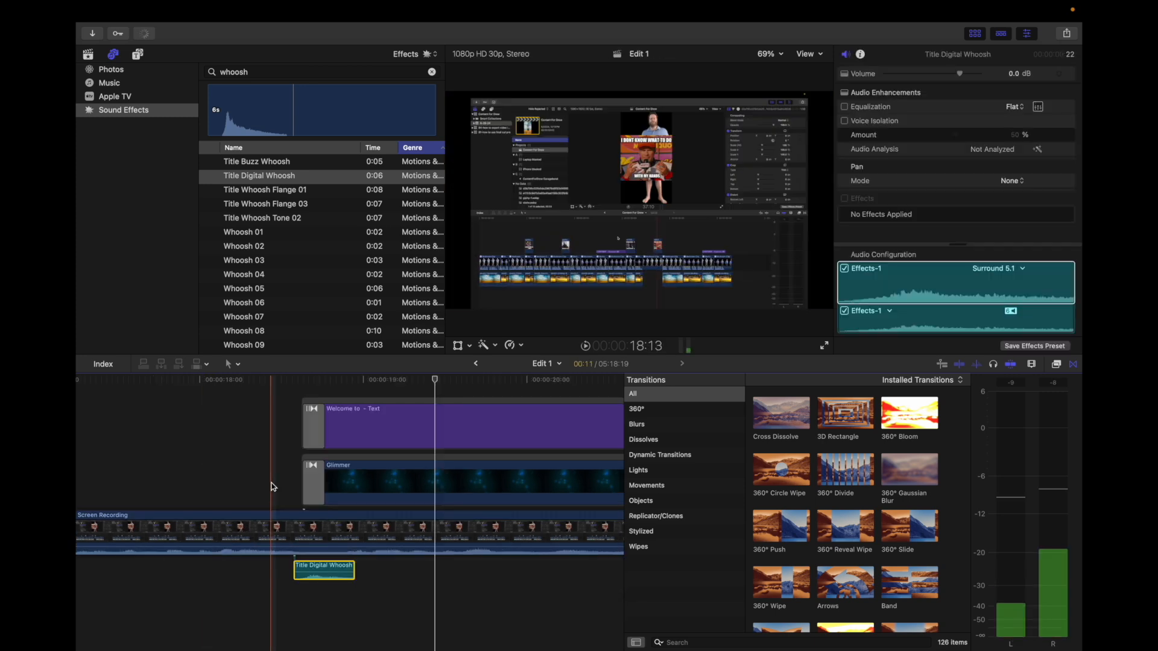
left_click(275, 487)
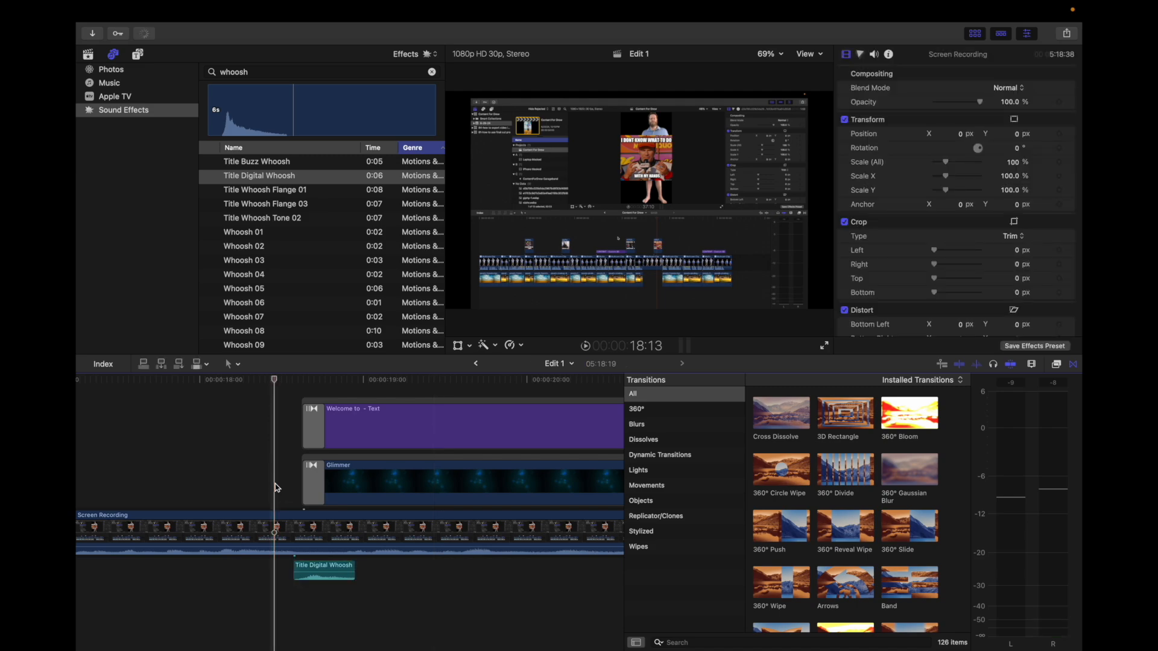